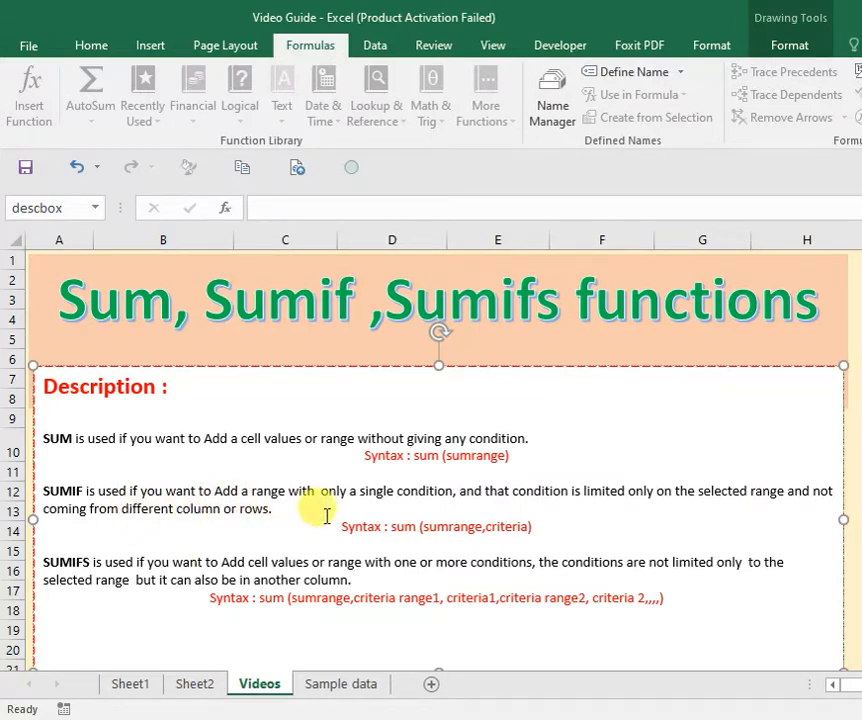
# Read the descriptions and syntax of SUM, SUMIF and SUMIFS in the description box
pyautogui.scroll(-1, 330, 514)
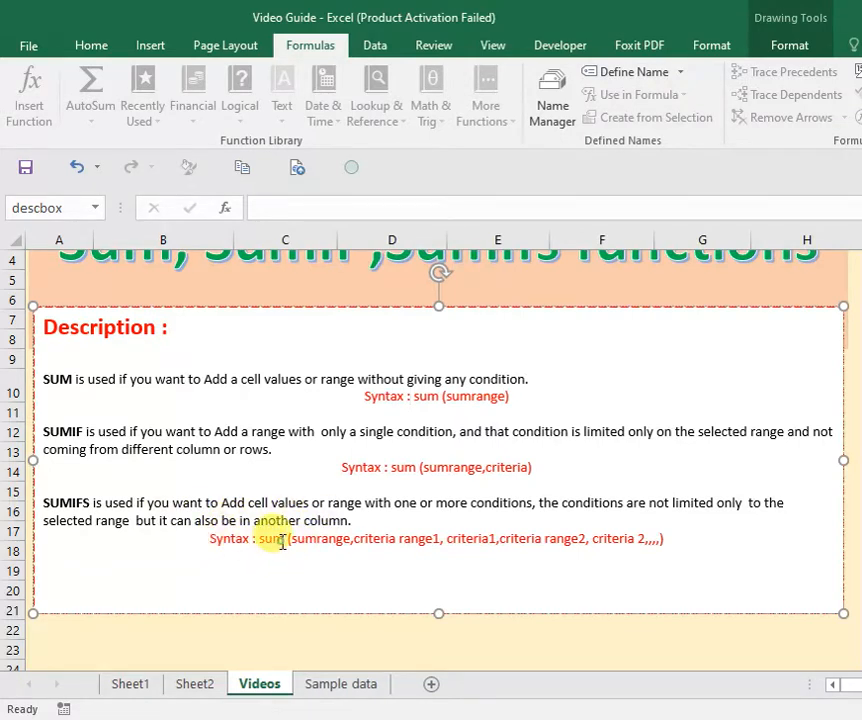
pyautogui.click(346, 538)
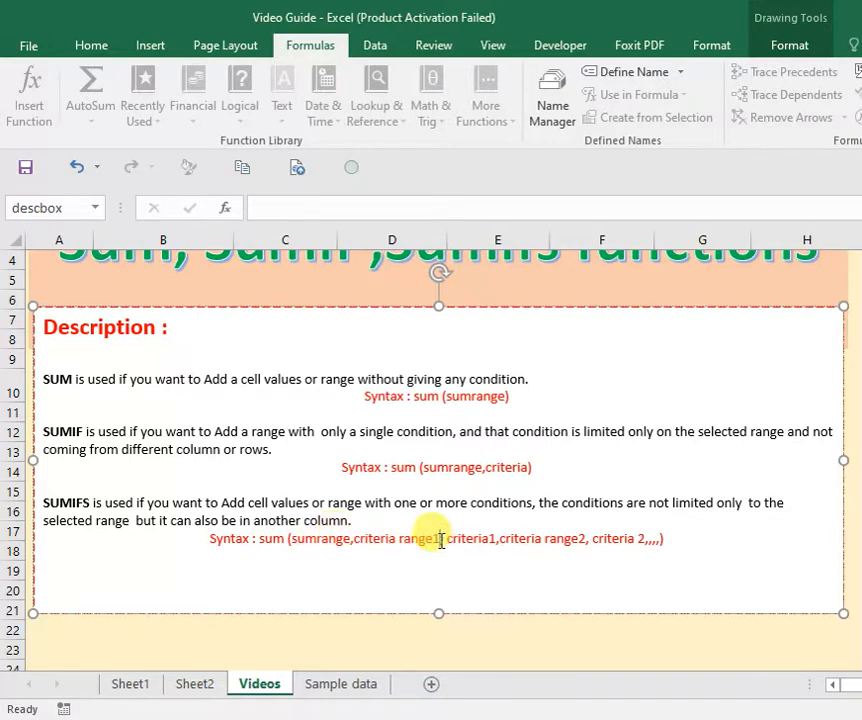
pyautogui.click(496, 540)
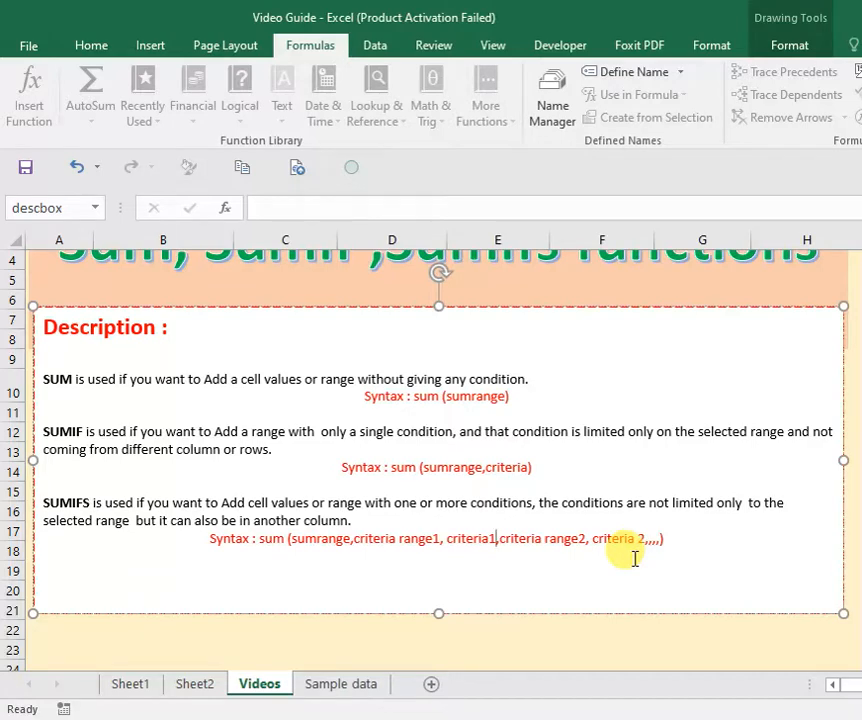
pyautogui.scroll(1, 608, 519)
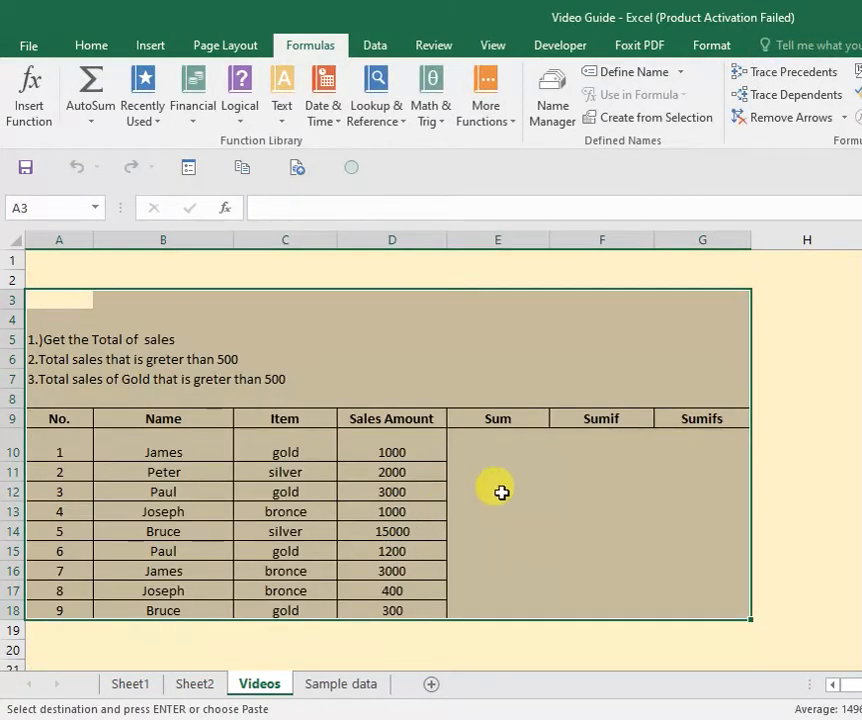
# Review the three sales-total tasks above the table and the Item and Sales Amount columns they refer to
pyautogui.click(500, 492)
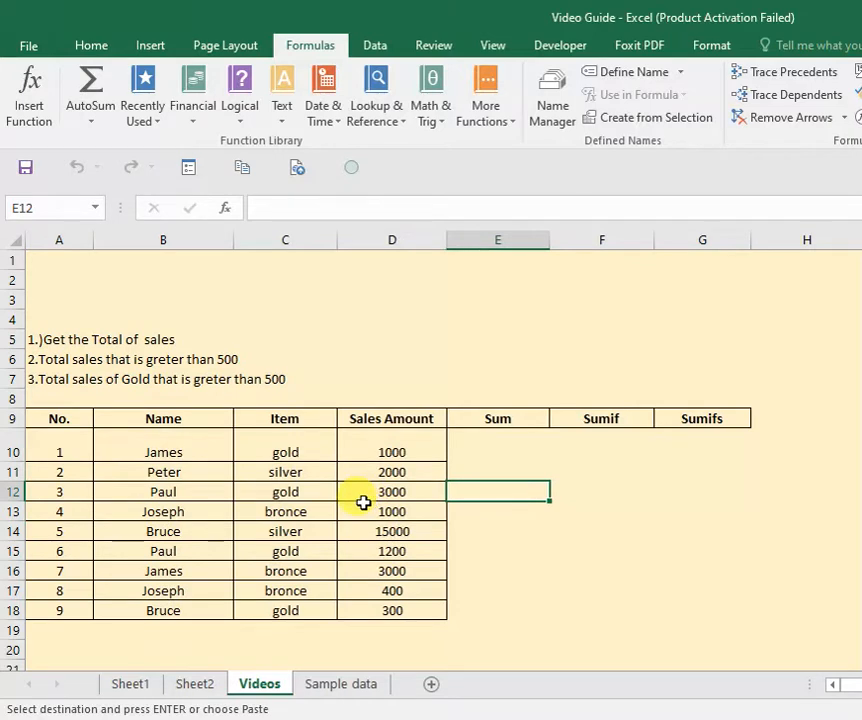
pyautogui.click(40, 338)
pyautogui.click(42, 358)
pyautogui.click(48, 377)
pyautogui.click(55, 345)
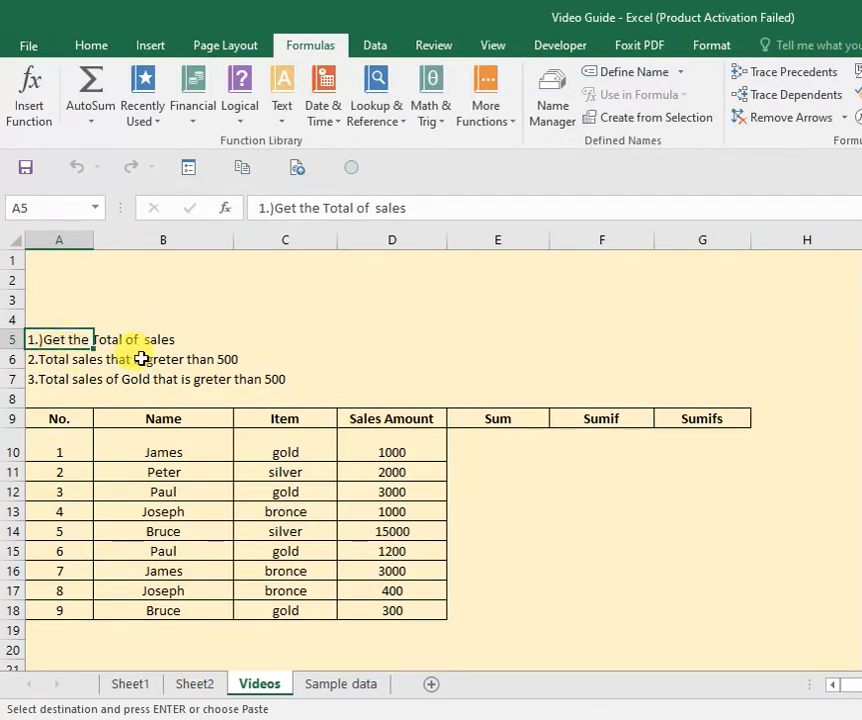
pyautogui.moveTo(401, 433); pyautogui.dragTo(391, 602)
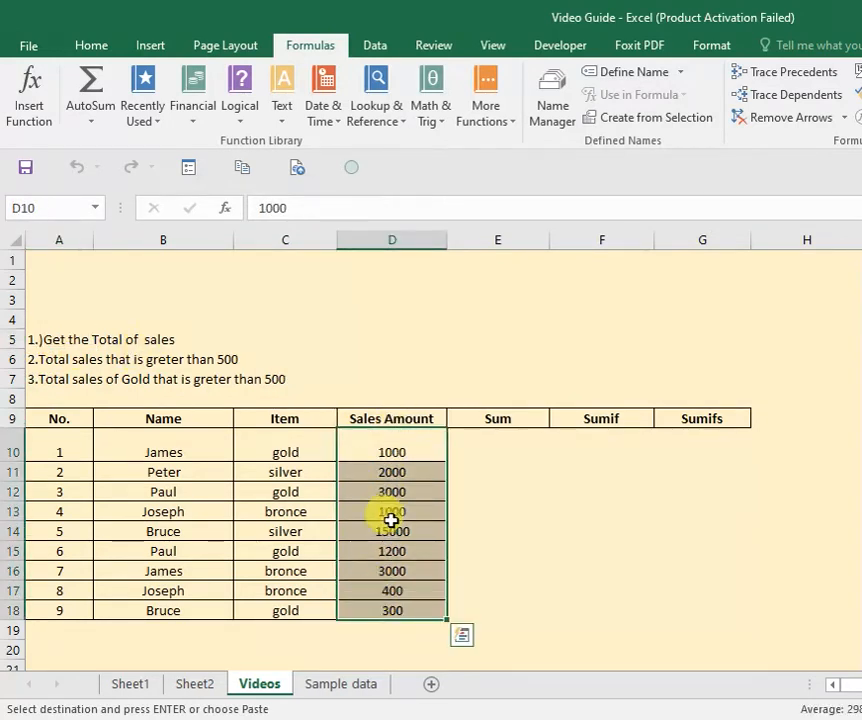
pyautogui.click(400, 442)
pyautogui.moveTo(394, 482); pyautogui.dragTo(394, 604)
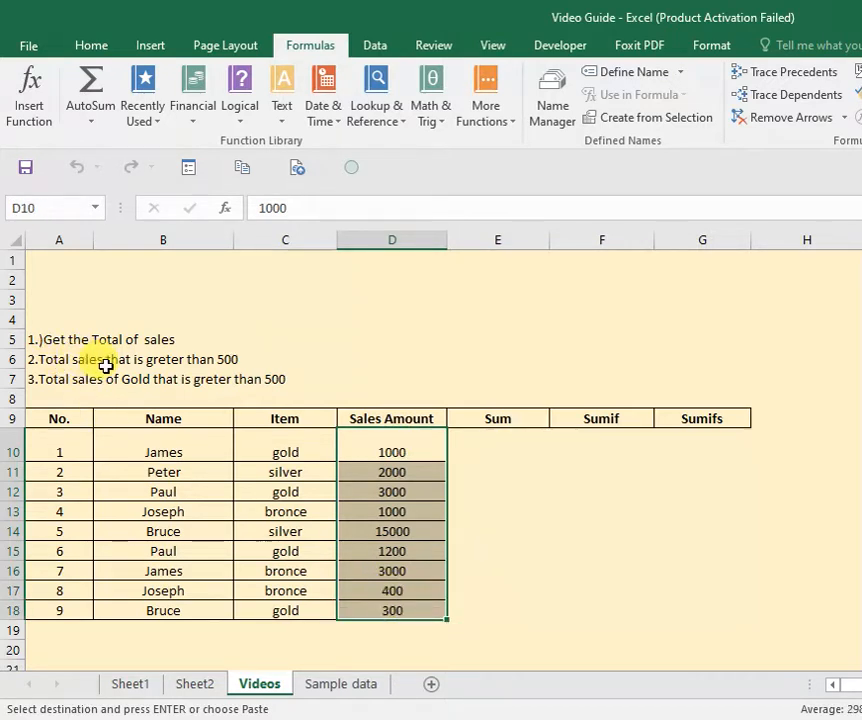
pyautogui.hotkey('ctrl', 'v')
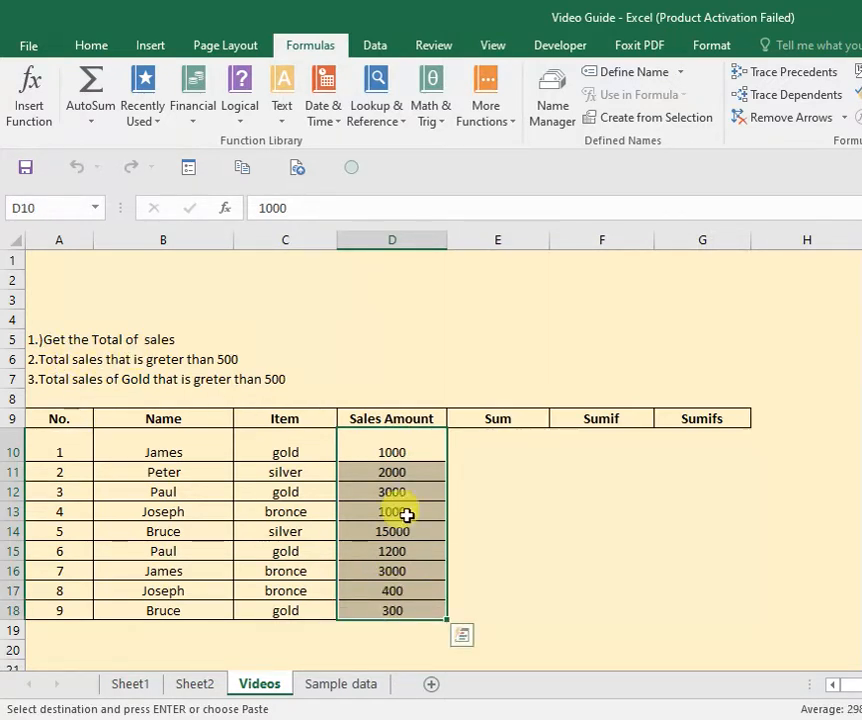
pyautogui.moveTo(411, 435); pyautogui.dragTo(418, 600)
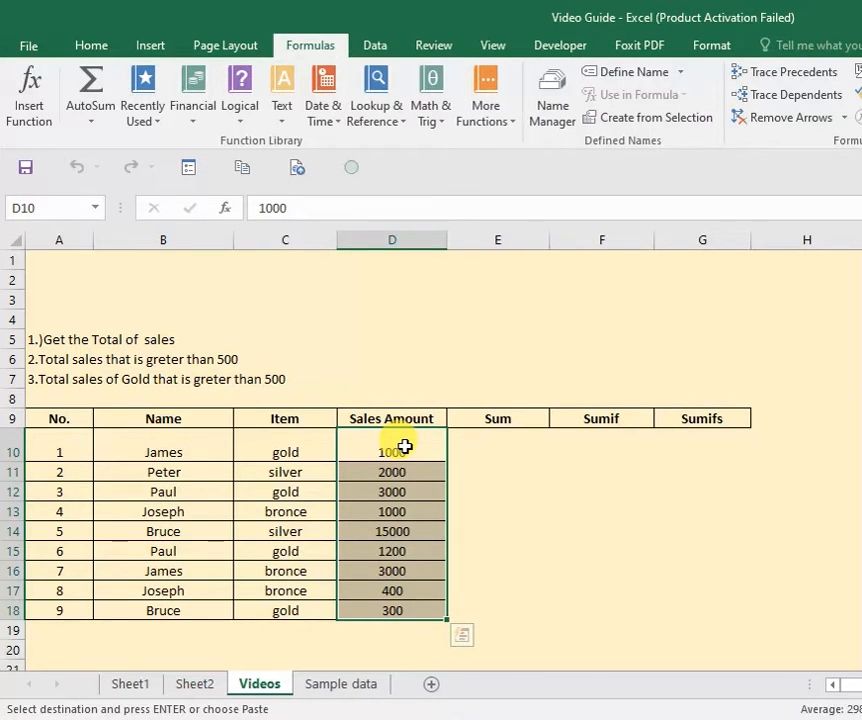
pyautogui.click(63, 379)
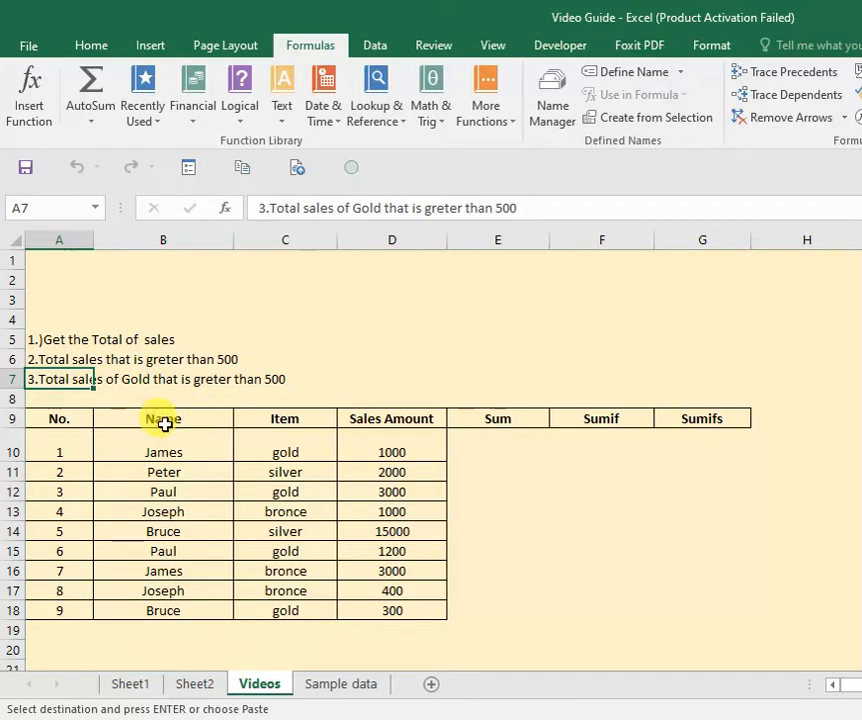
pyautogui.moveTo(307, 444); pyautogui.dragTo(296, 631)
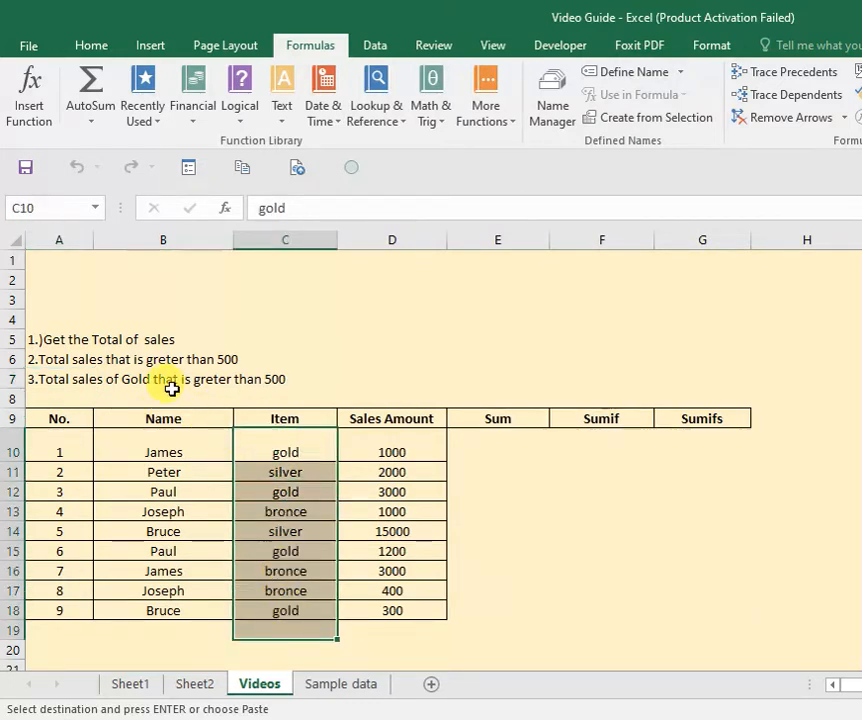
pyautogui.moveTo(444, 452); pyautogui.dragTo(422, 612)
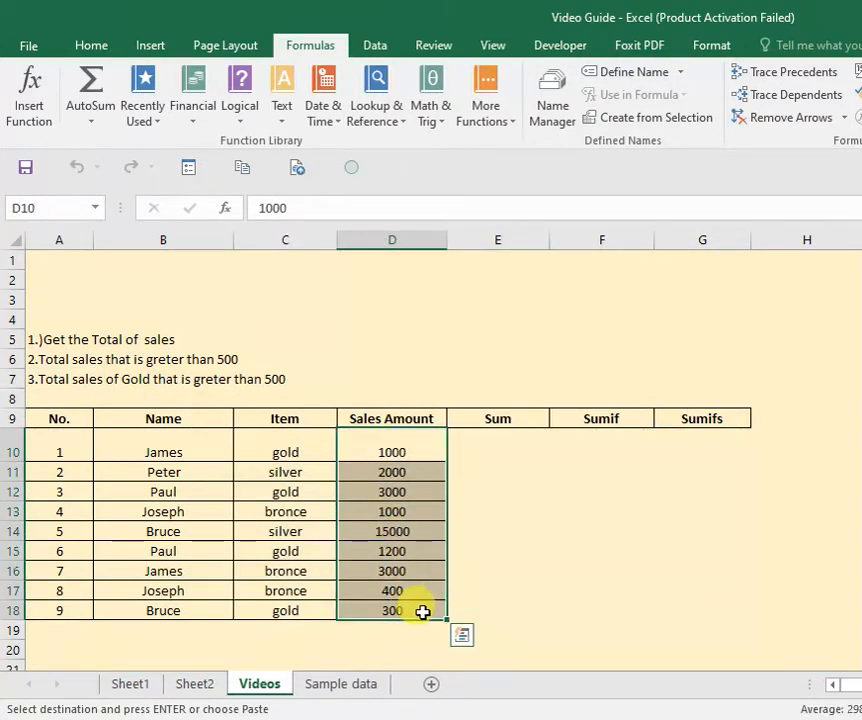
# Calculate the total of all sales in cell E10 under the Sum heading with =SUM(D10:D18)
pyautogui.click(505, 452)
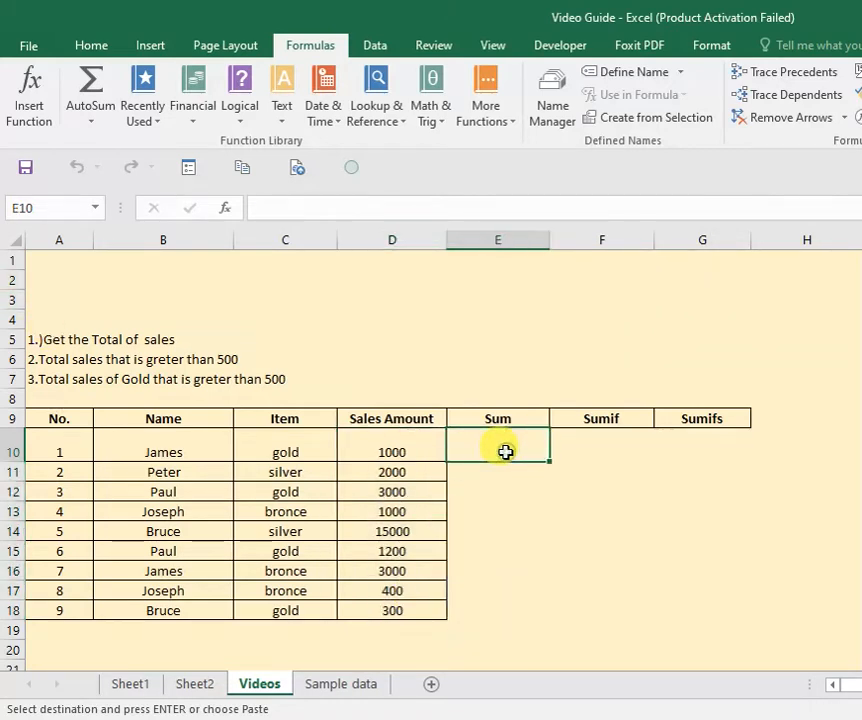
pyautogui.click(64, 341)
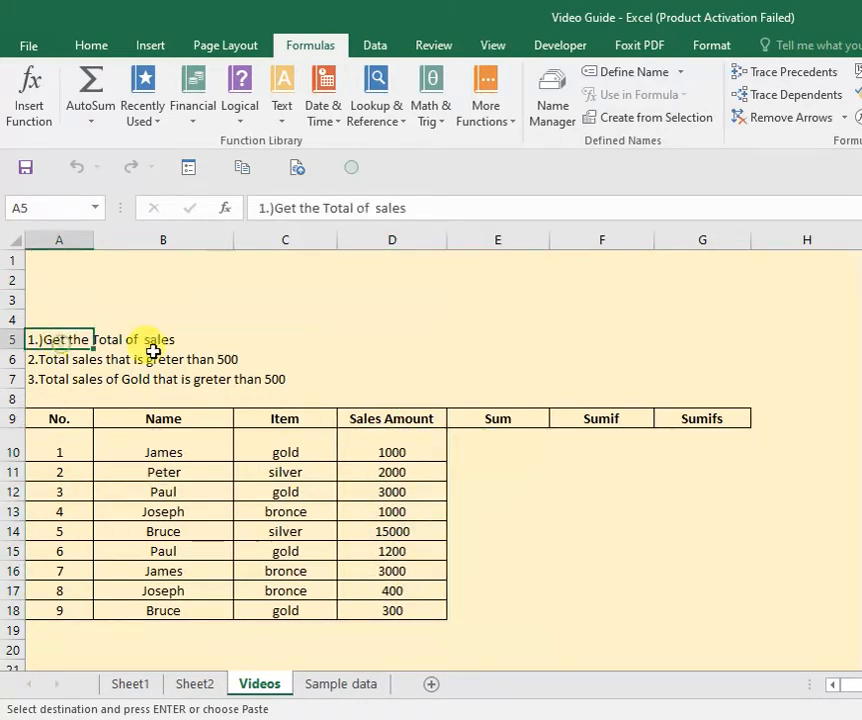
pyautogui.click(510, 454)
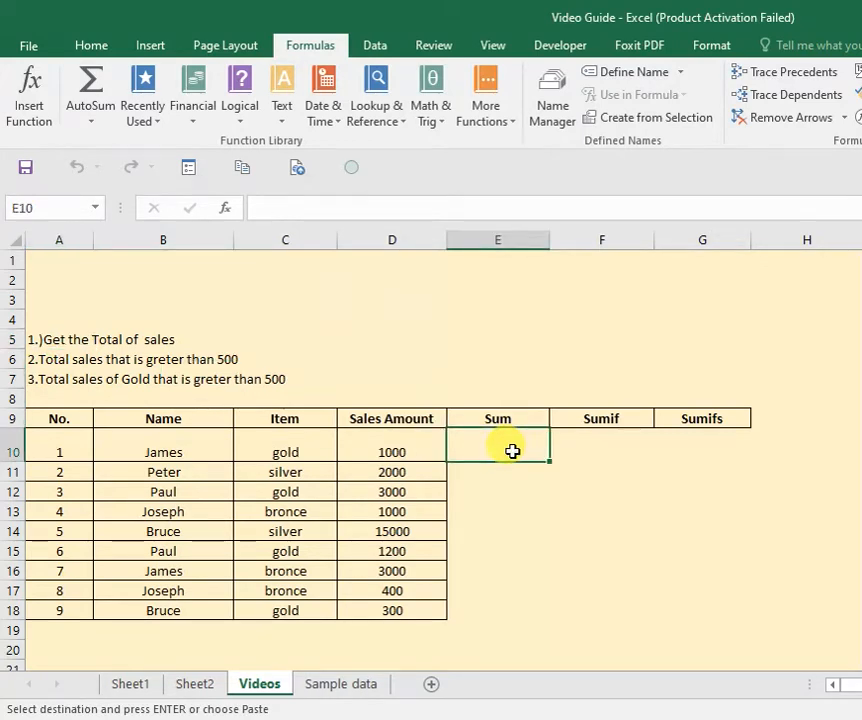
pyautogui.write('=sum')
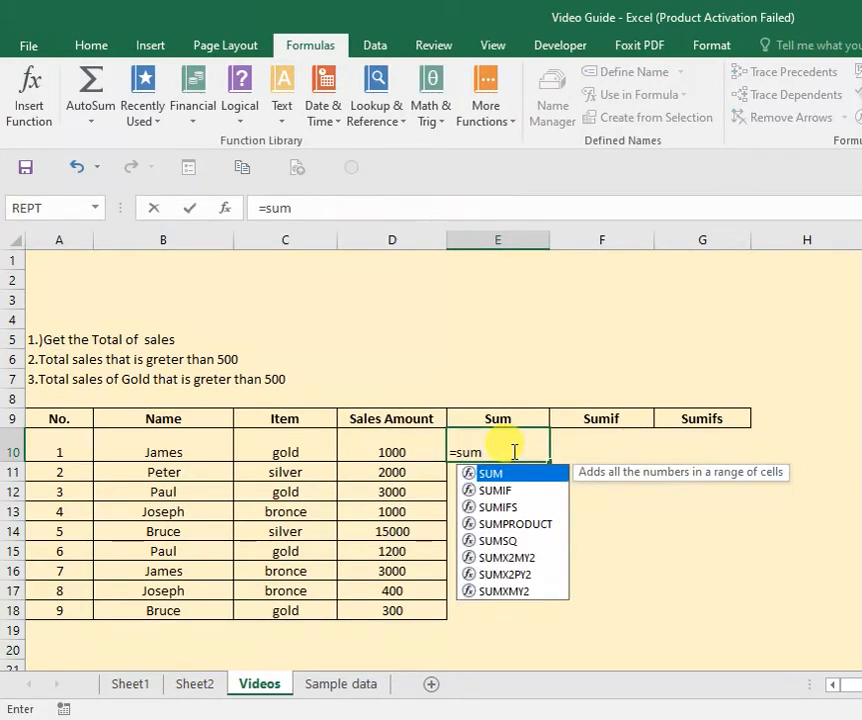
pyautogui.write('(')
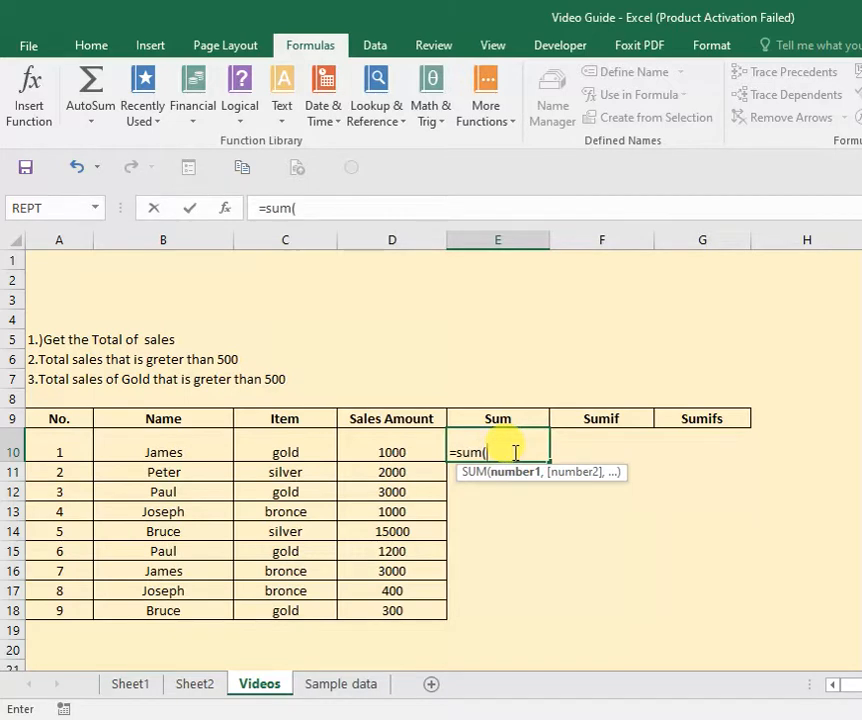
pyautogui.click(417, 446)
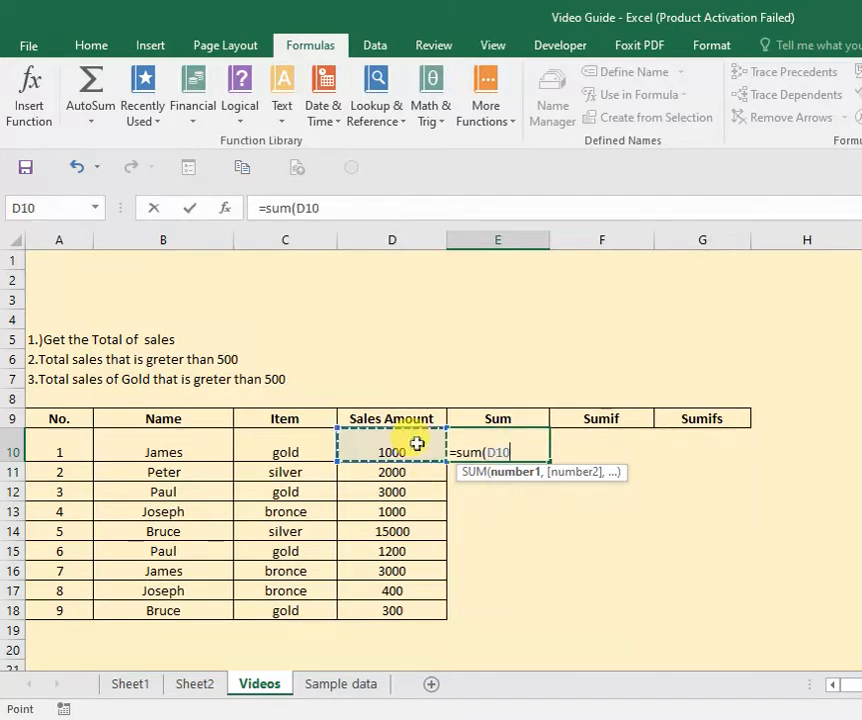
pyautogui.moveTo(417, 446); pyautogui.dragTo(426, 607)
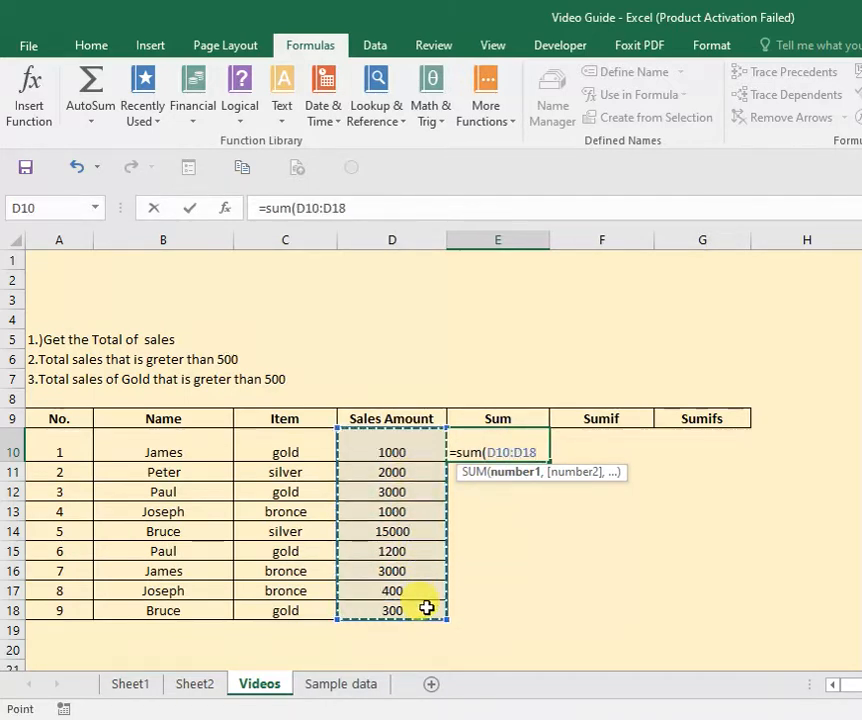
pyautogui.press('Return')
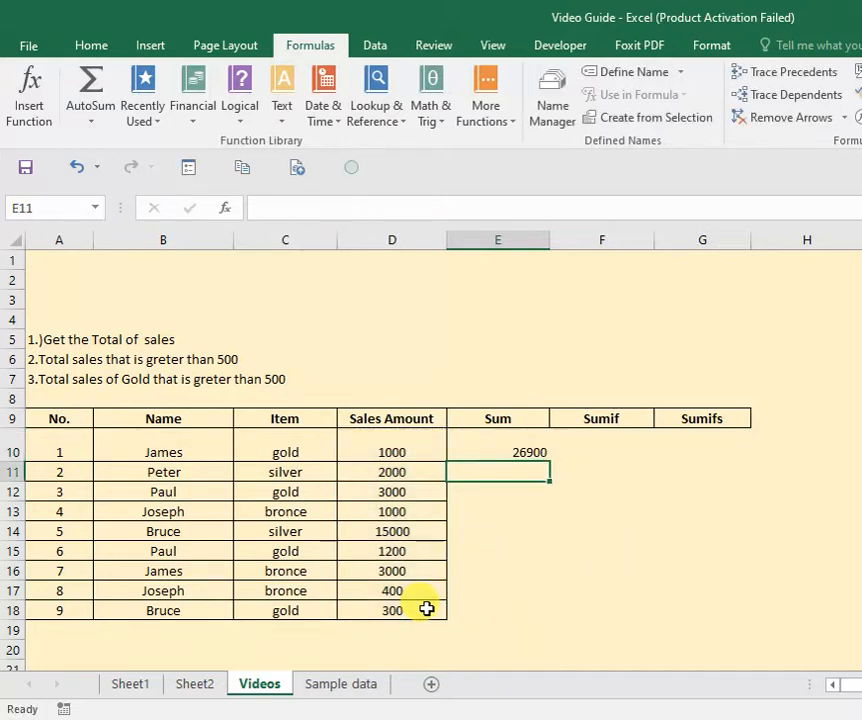
# Format the sales total in cell E10 with the comma number style
pyautogui.click(508, 437)
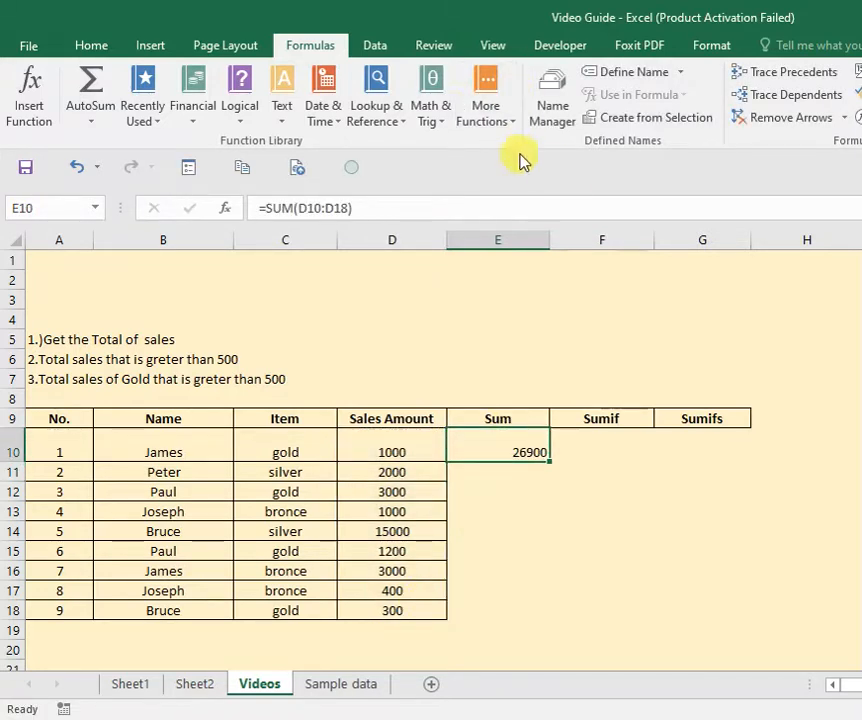
pyautogui.click(105, 47)
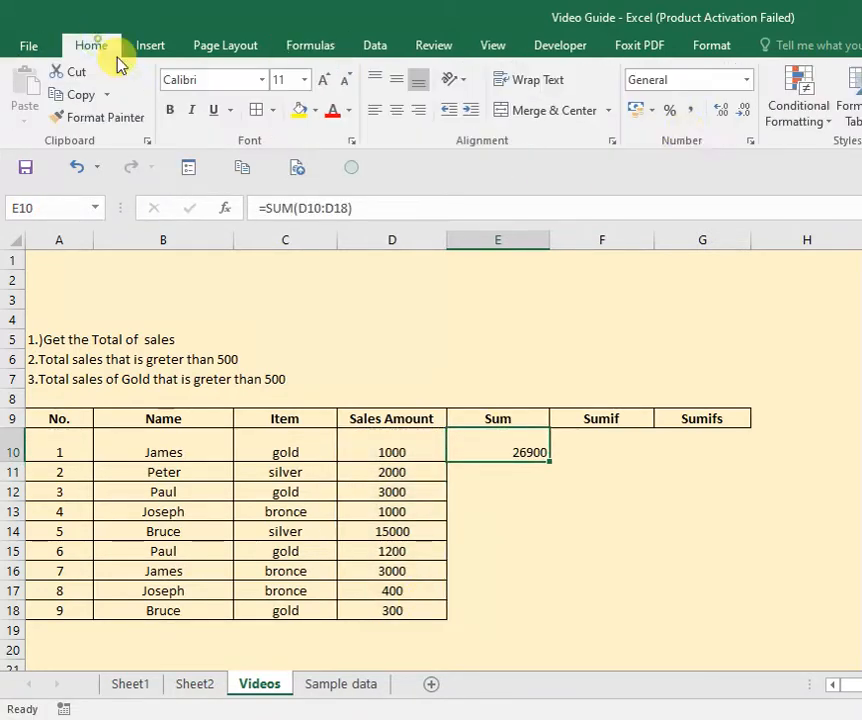
pyautogui.click(689, 110)
pyautogui.click(539, 547)
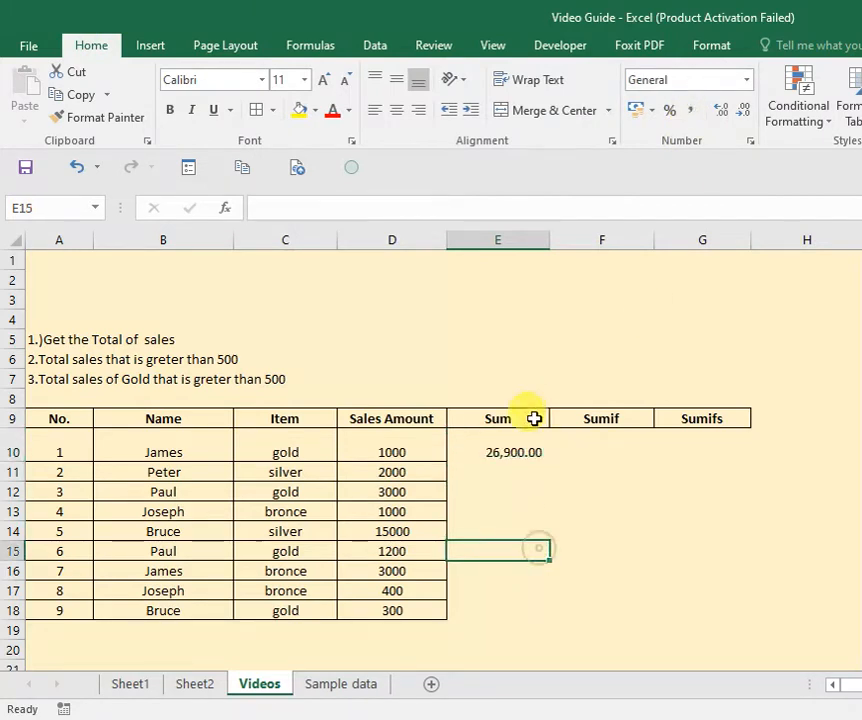
pyautogui.click(533, 444)
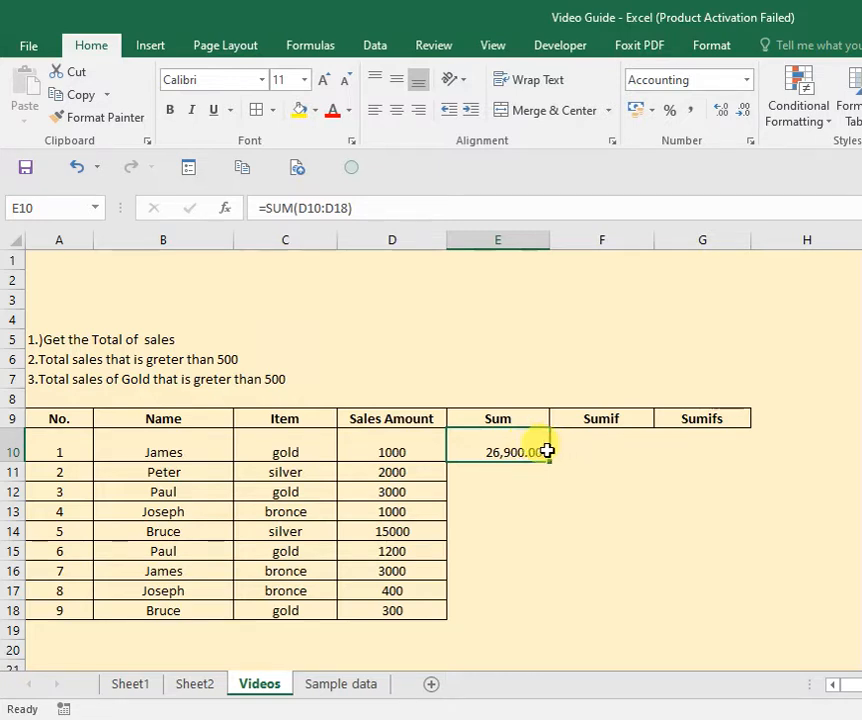
# Calculate the total of sales greater than 500 in cell F10 under the Sumif heading with =SUMIF(D10:D18,">500")
pyautogui.click(47, 363)
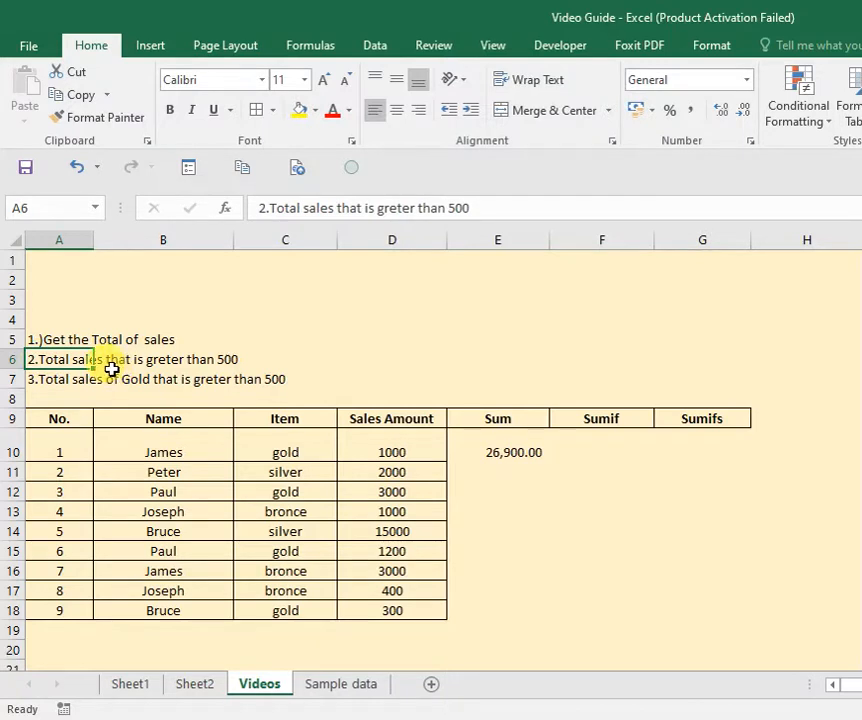
pyautogui.click(598, 438)
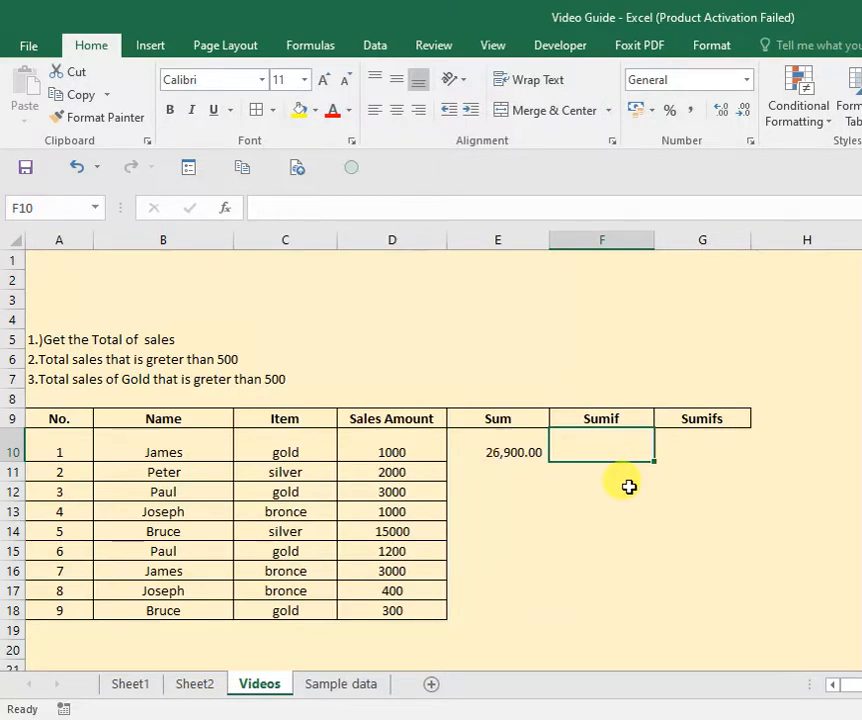
pyautogui.write('=')
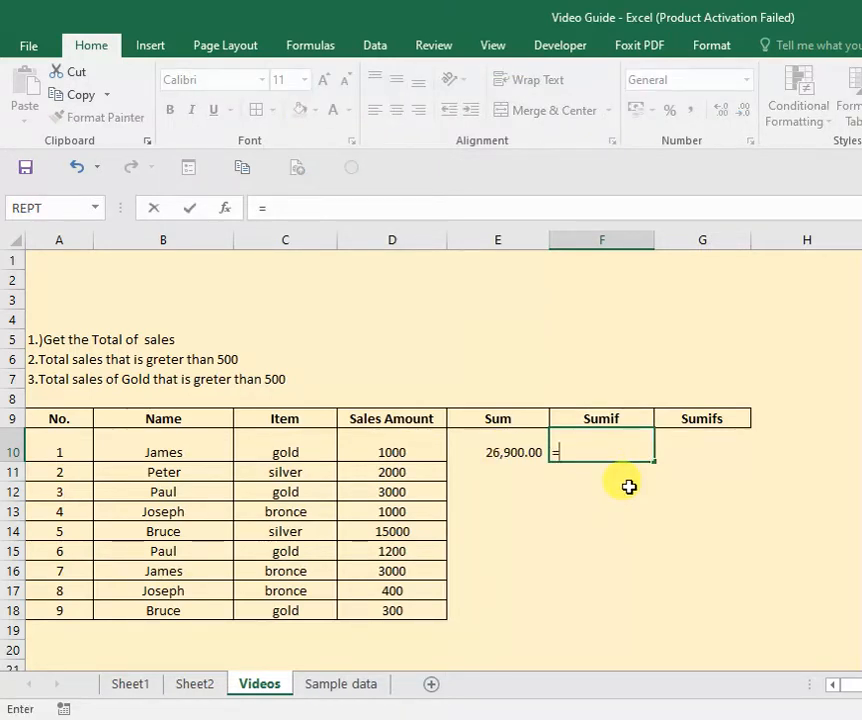
pyautogui.write('sumif')
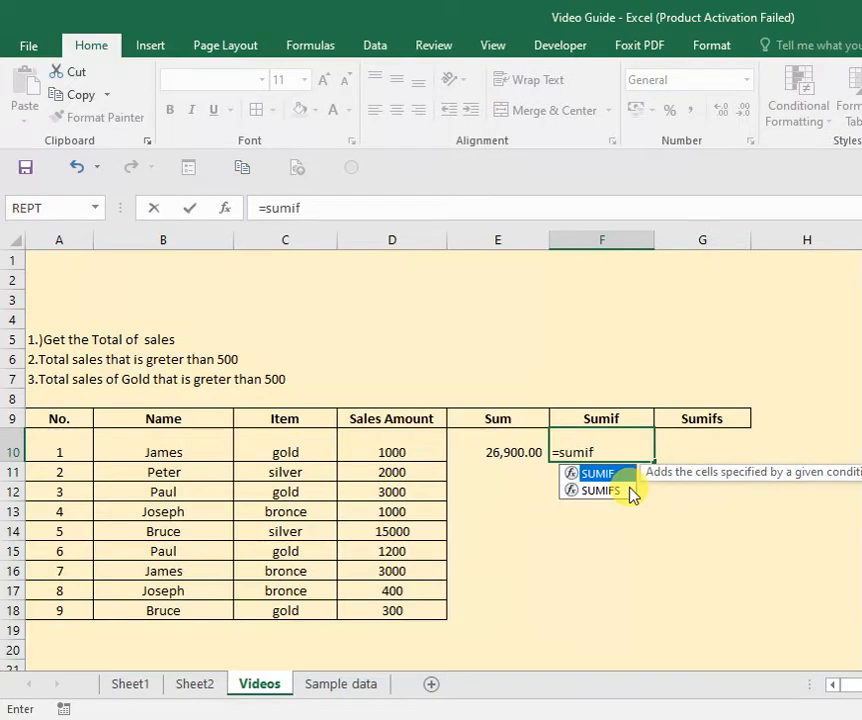
pyautogui.write('(')
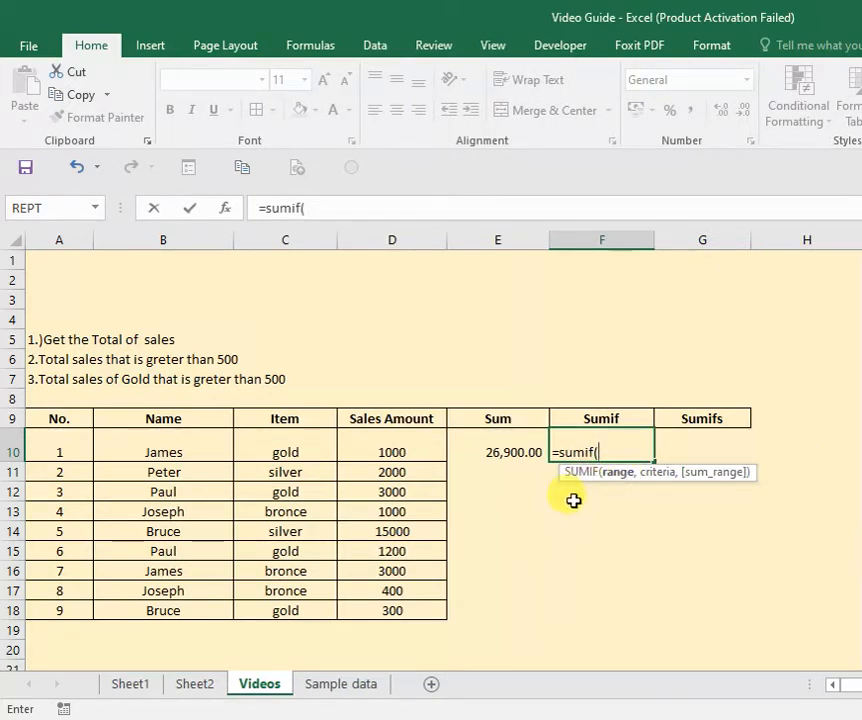
pyautogui.press('BackSpace')
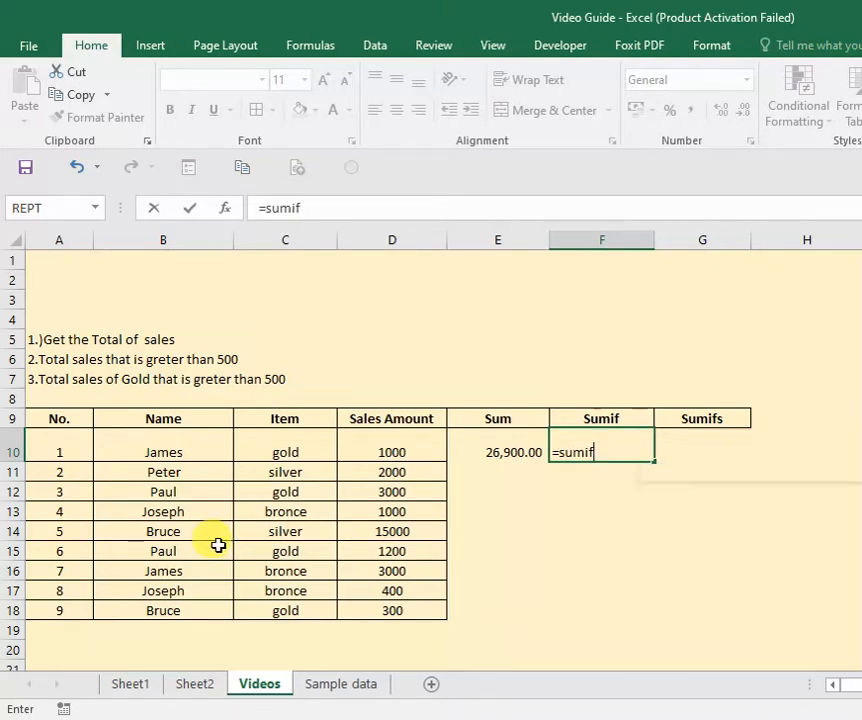
pyautogui.write('(')
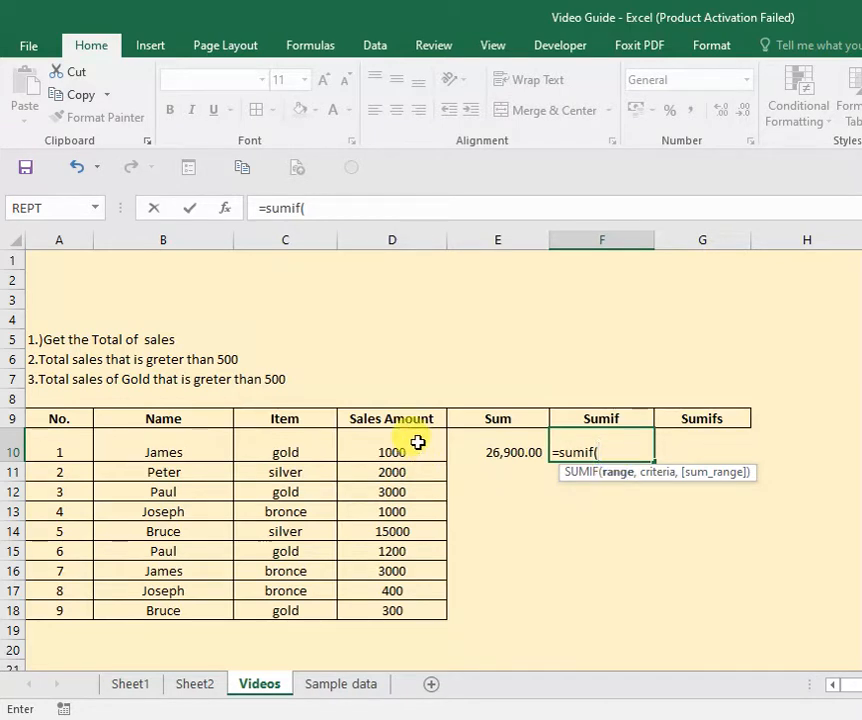
pyautogui.moveTo(418, 443); pyautogui.dragTo(421, 603)
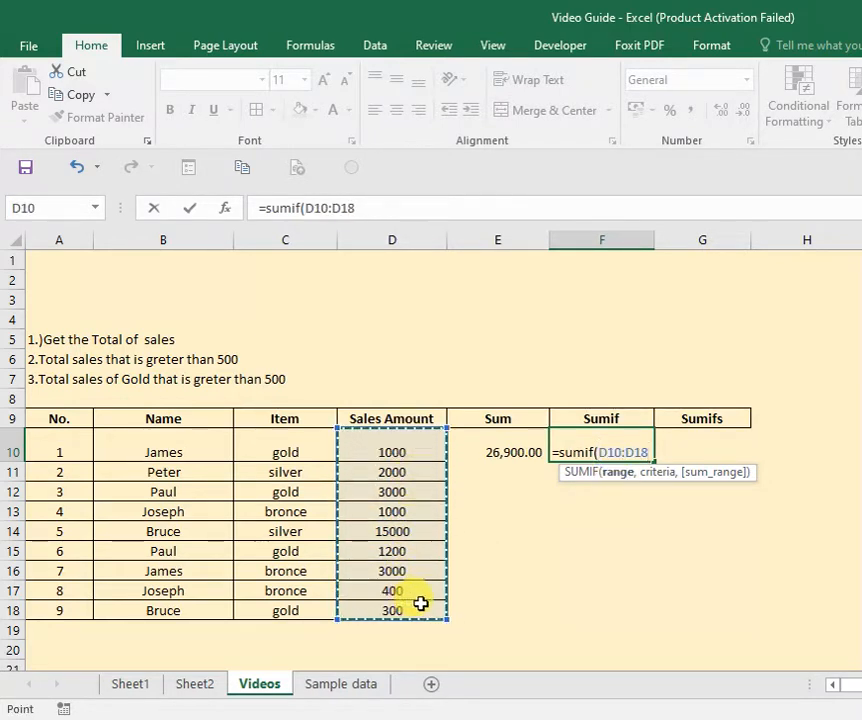
pyautogui.write(',')
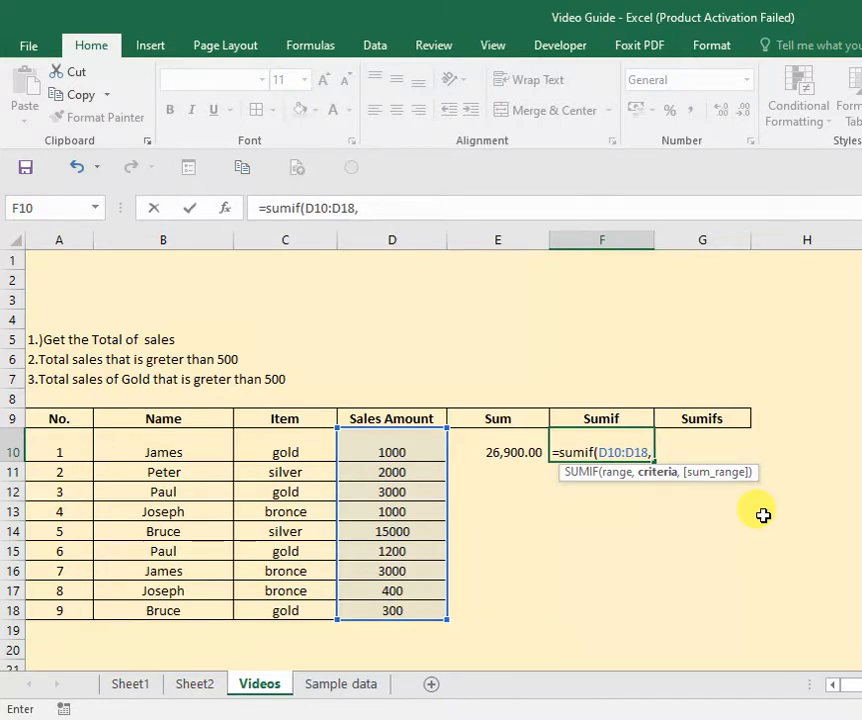
pyautogui.write('">500')
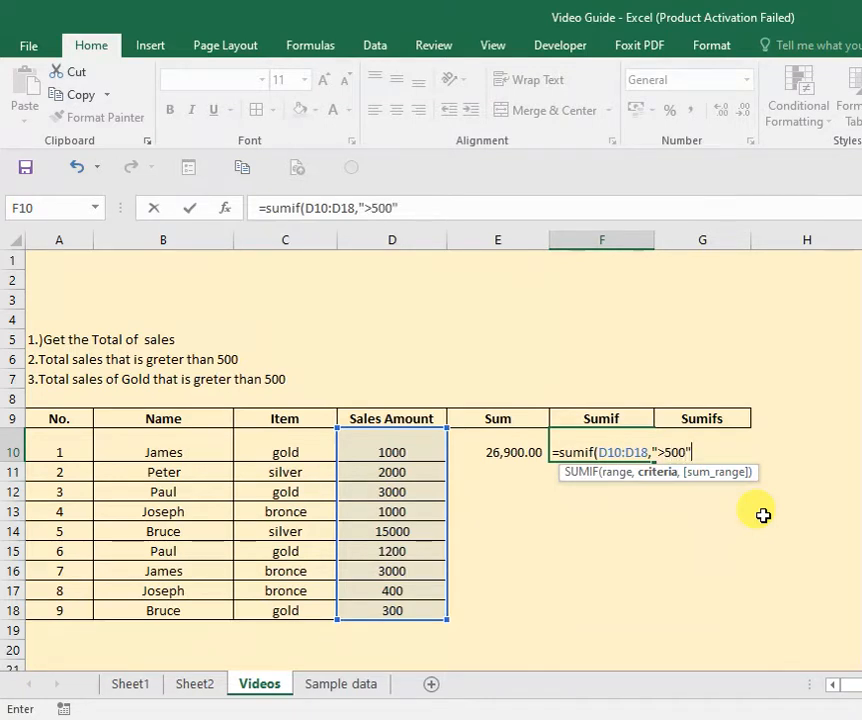
pyautogui.press('Return')
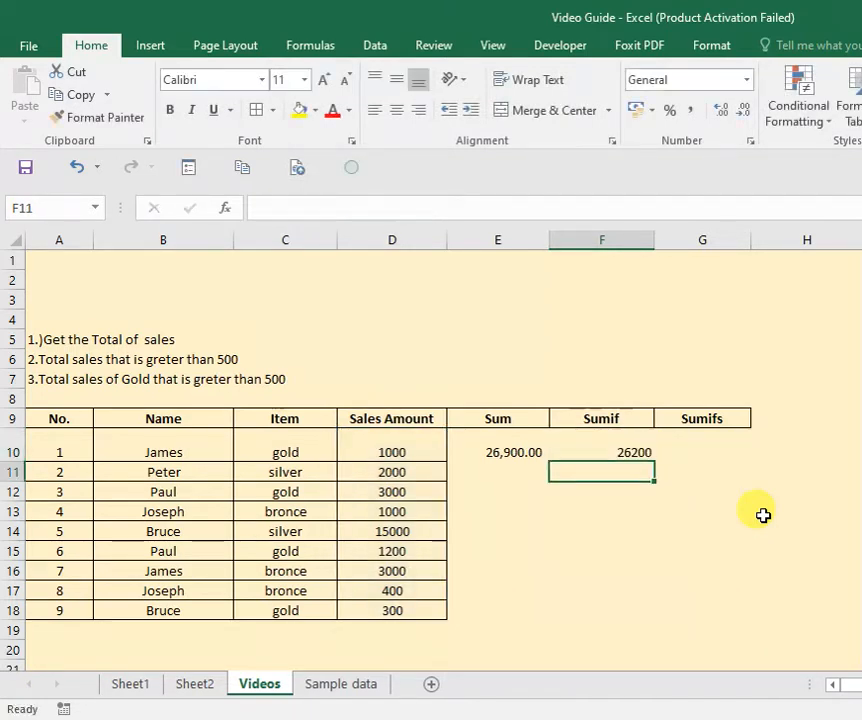
# Format the SUMIF total in cell F10 with the comma number style
pyautogui.click(636, 447)
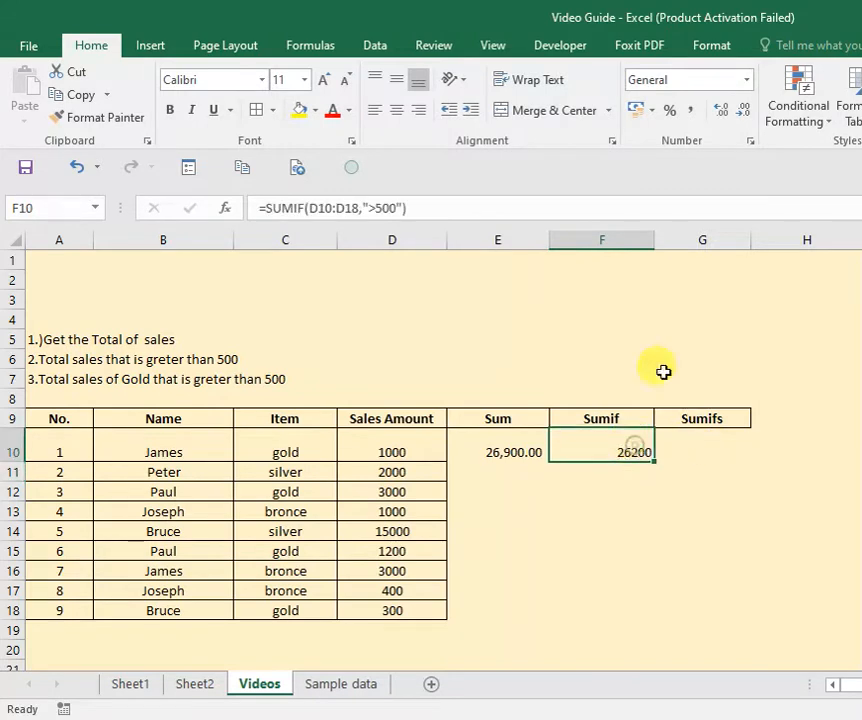
pyautogui.click(692, 110)
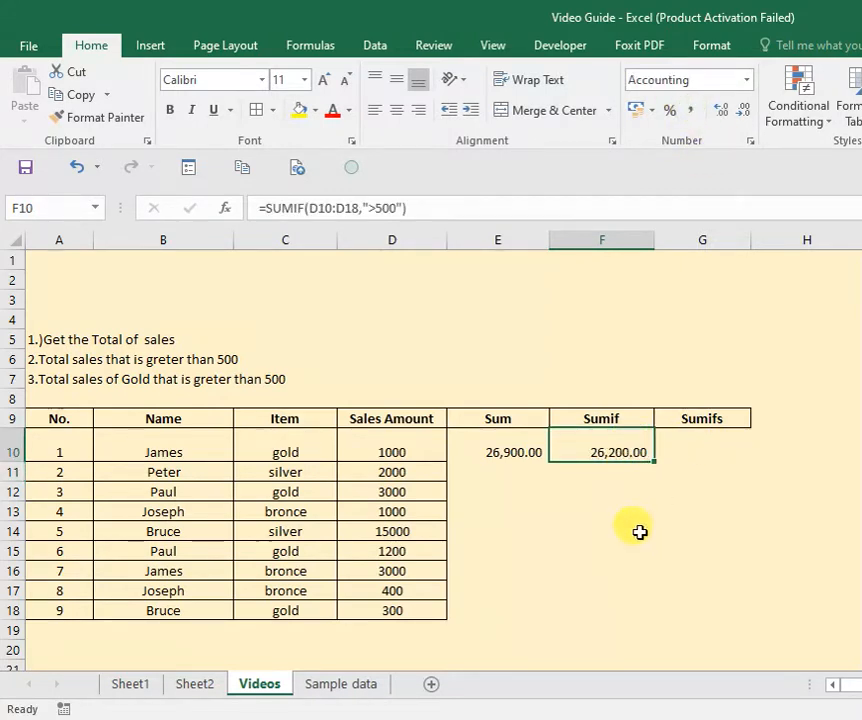
pyautogui.click(637, 531)
pyautogui.click(602, 452)
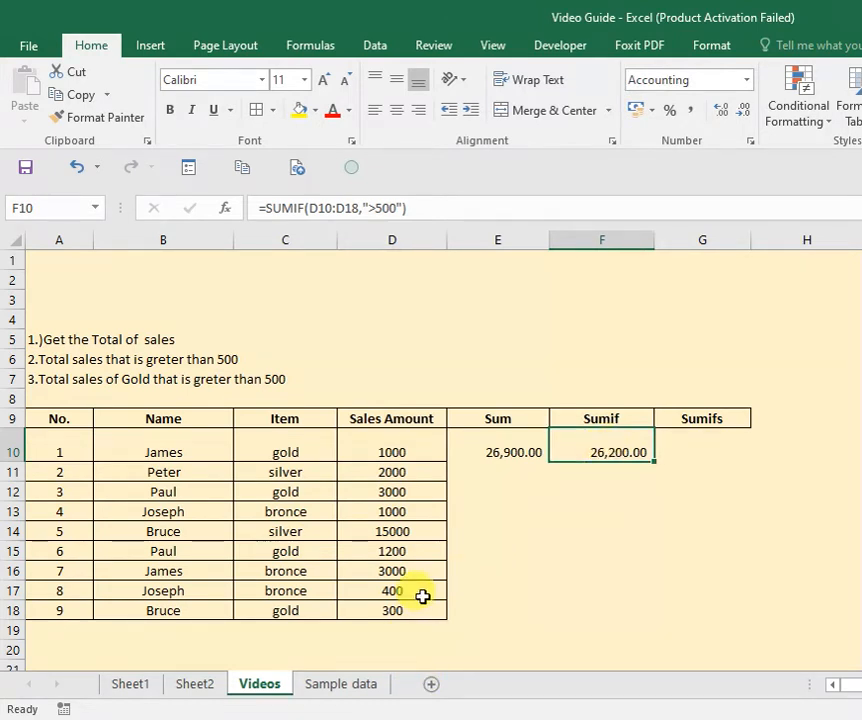
# Check the Sales Amount cells against the 500 limit, selecting D17:D18 and D10:D16 separately
pyautogui.moveTo(421, 594); pyautogui.dragTo(424, 610)
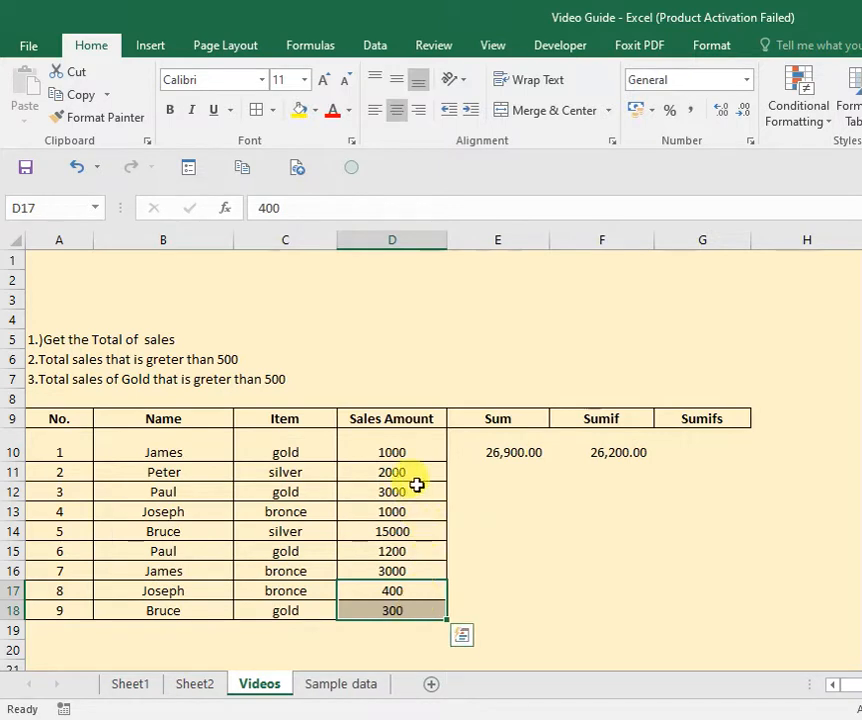
pyautogui.moveTo(425, 448); pyautogui.dragTo(433, 570)
pyautogui.moveTo(423, 441); pyautogui.dragTo(429, 571)
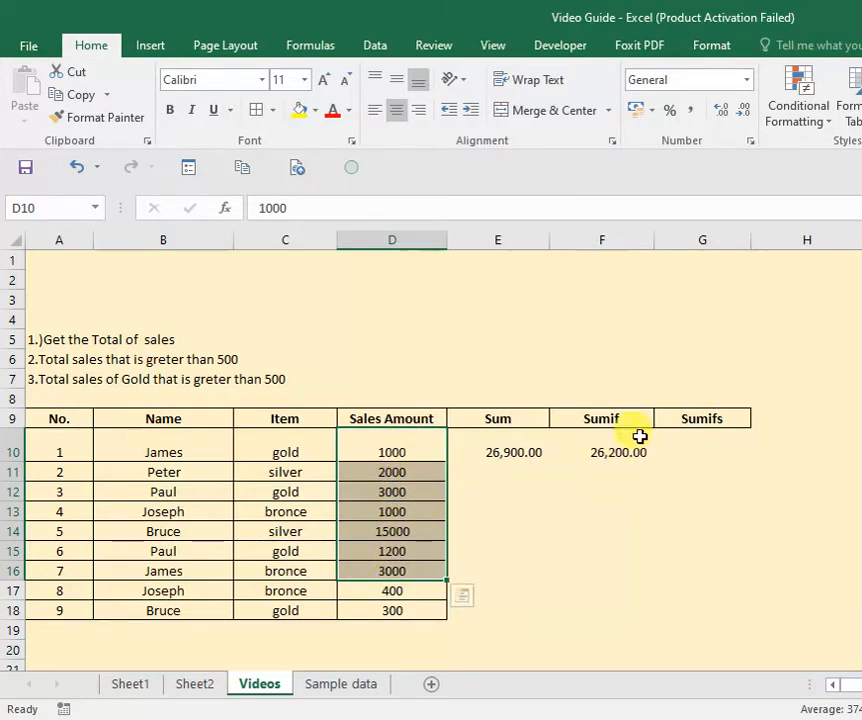
# Review the second task in A6 and the third task in A7, which combines the gold item and the 500 limit
pyautogui.click(713, 449)
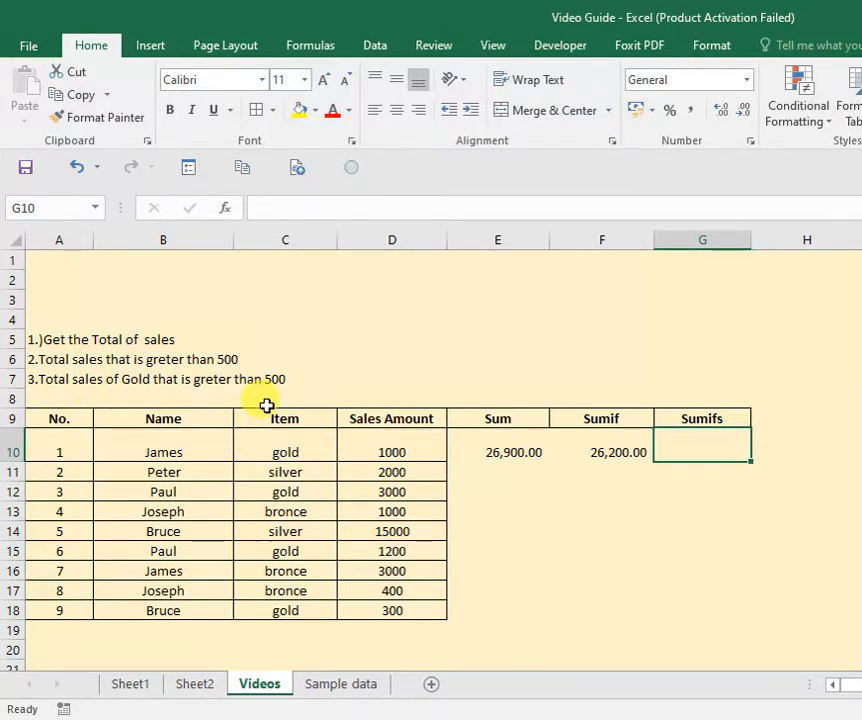
pyautogui.click(80, 361)
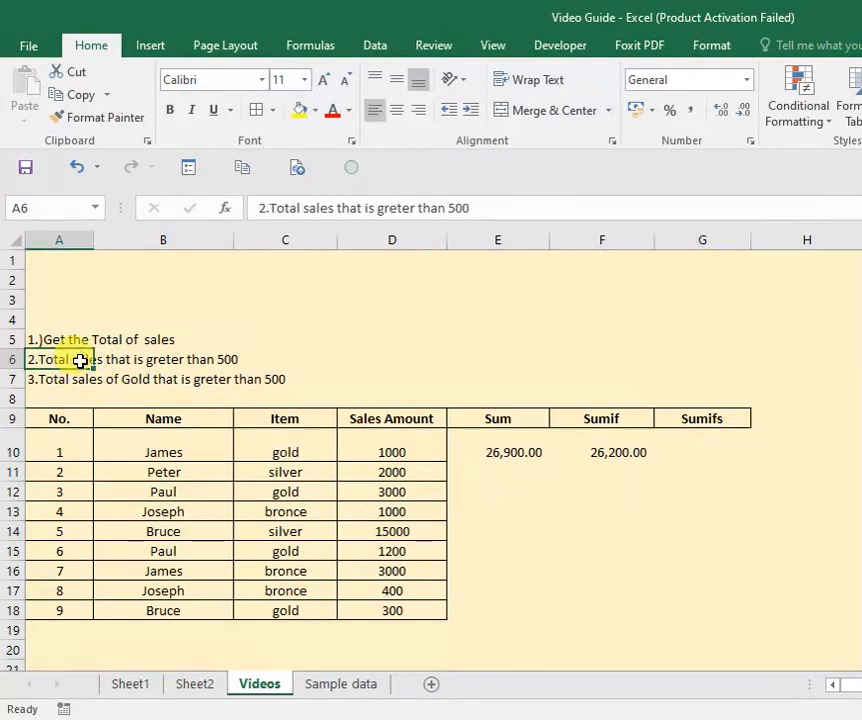
pyautogui.click(481, 207)
pyautogui.click(600, 511)
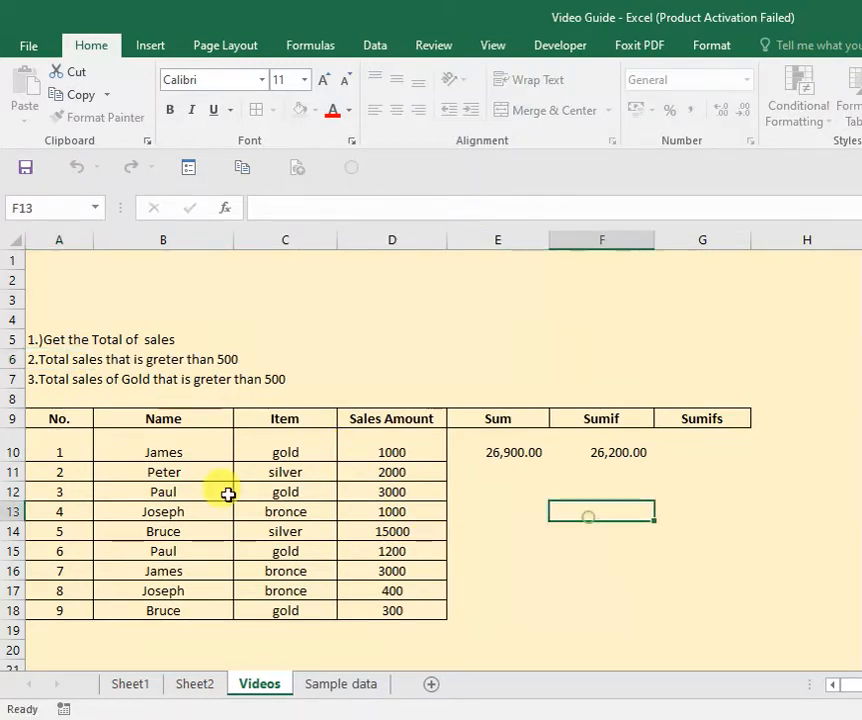
pyautogui.click(36, 377)
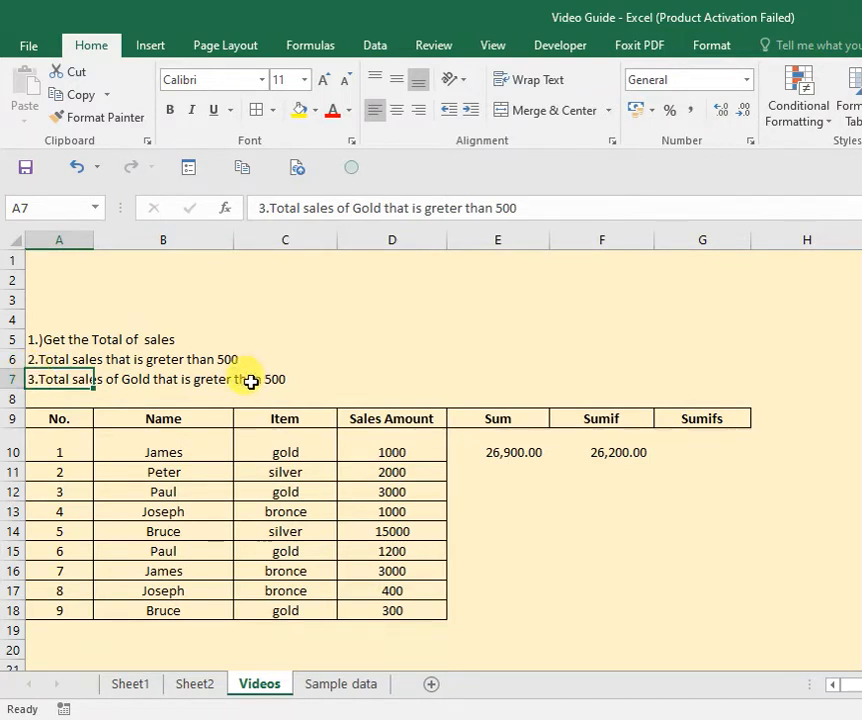
pyautogui.click(140, 381)
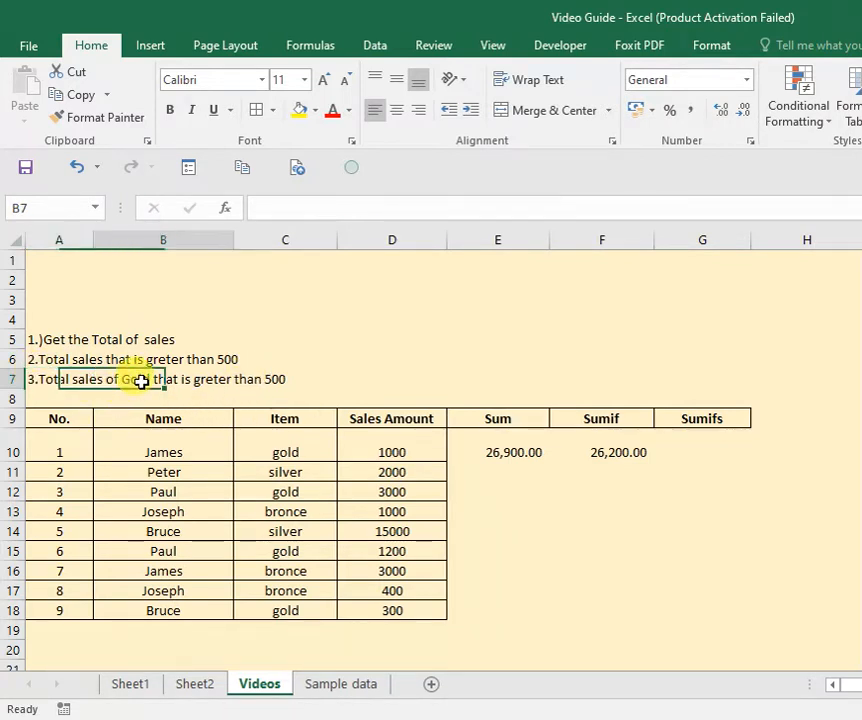
pyautogui.click(270, 380)
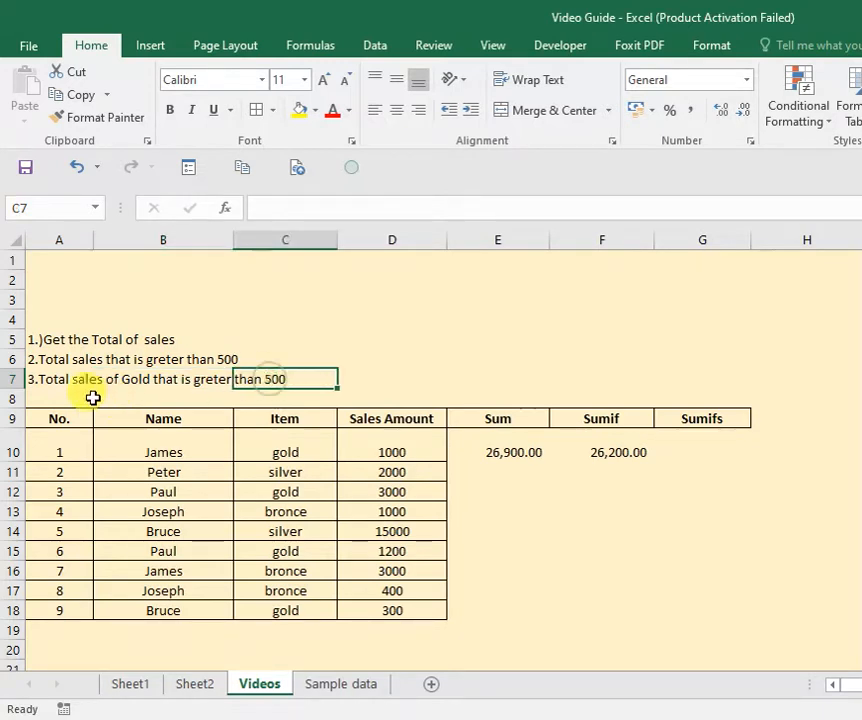
pyautogui.click(74, 381)
# Begin a SUMIFS formula in cell G10 with sum range D10:D18, first criteria range C10:C18 and criterion "gold"
pyautogui.click(705, 450)
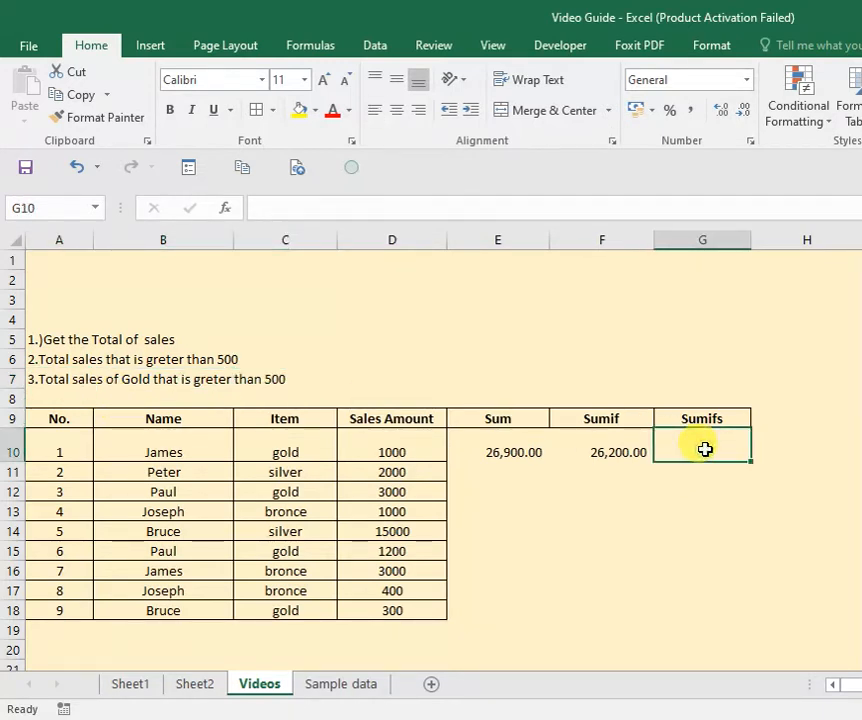
pyautogui.write('=')
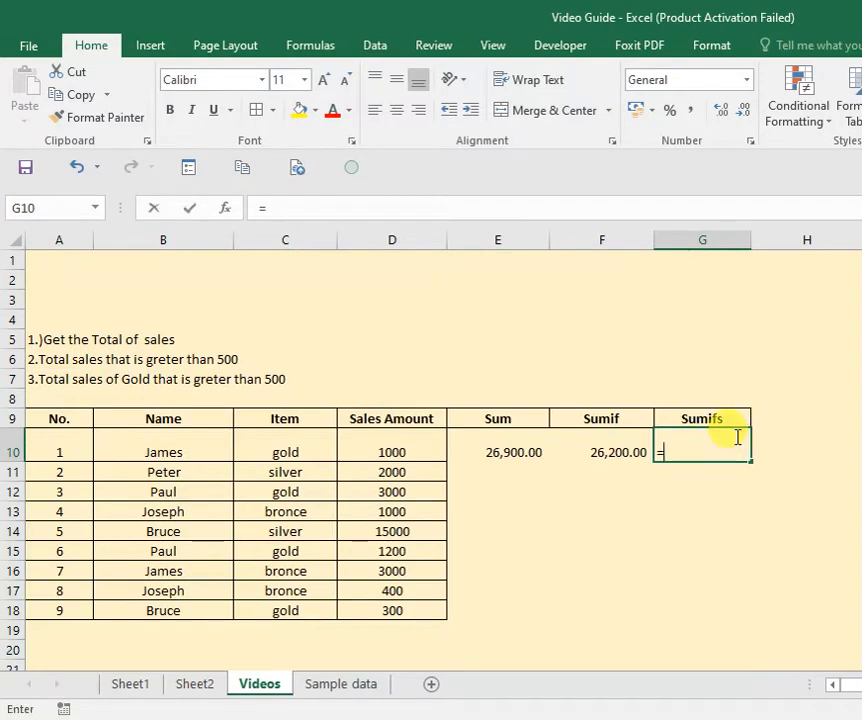
pyautogui.write('sum')
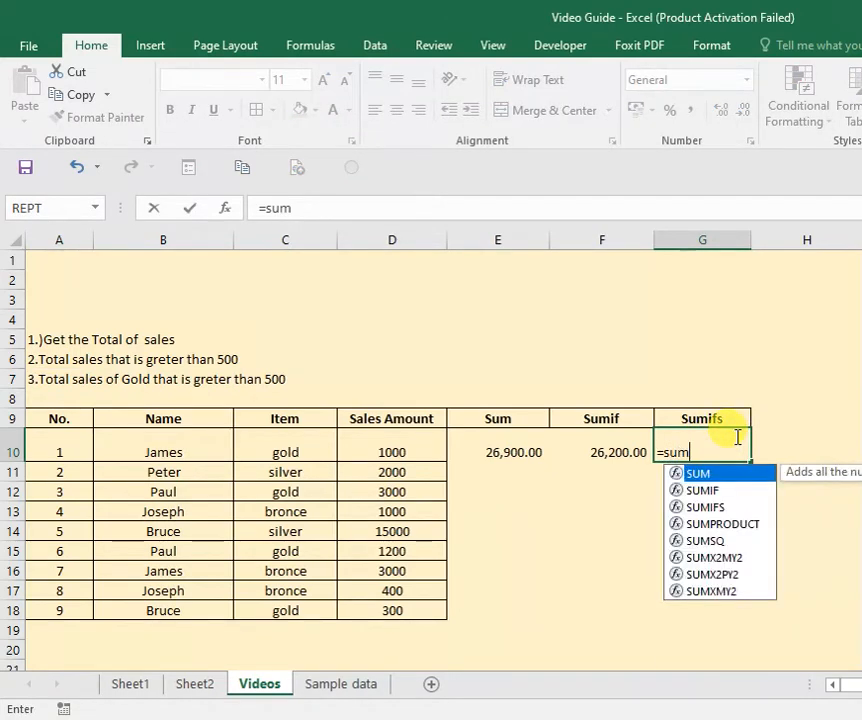
pyautogui.write('ifs')
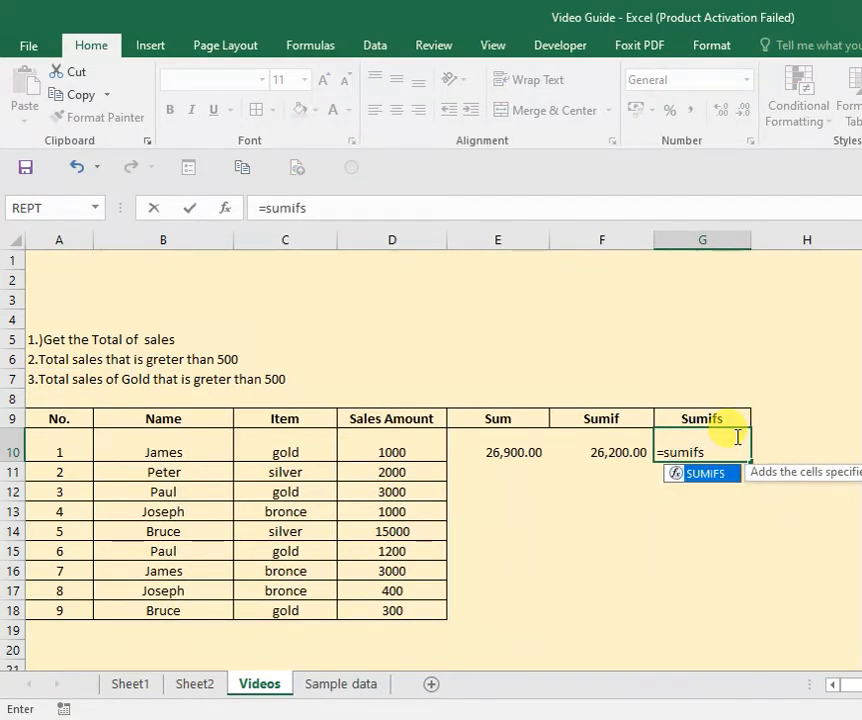
pyautogui.write('(')
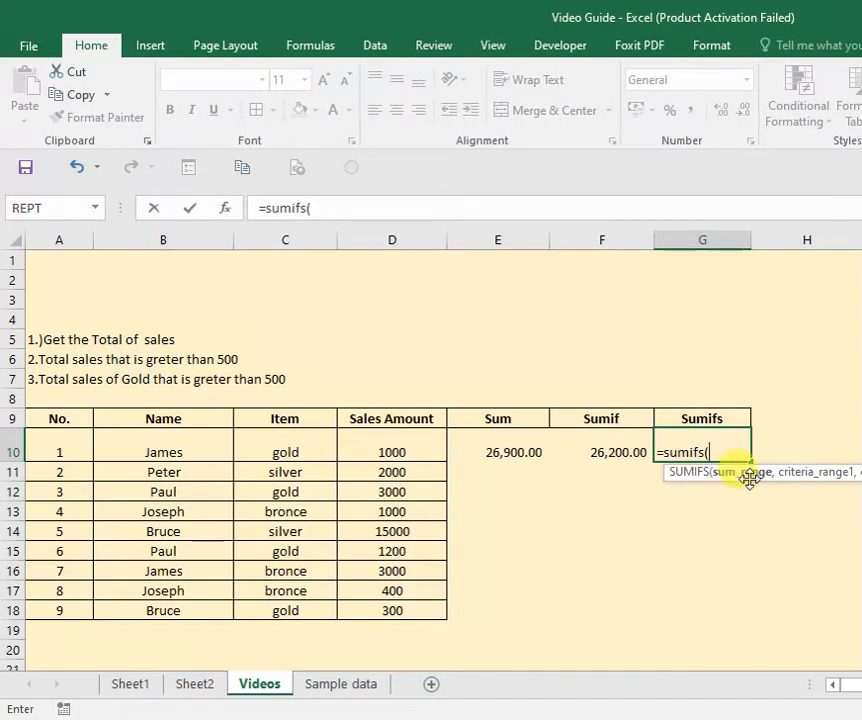
pyautogui.moveTo(406, 456); pyautogui.dragTo(400, 610)
pyautogui.write(',')
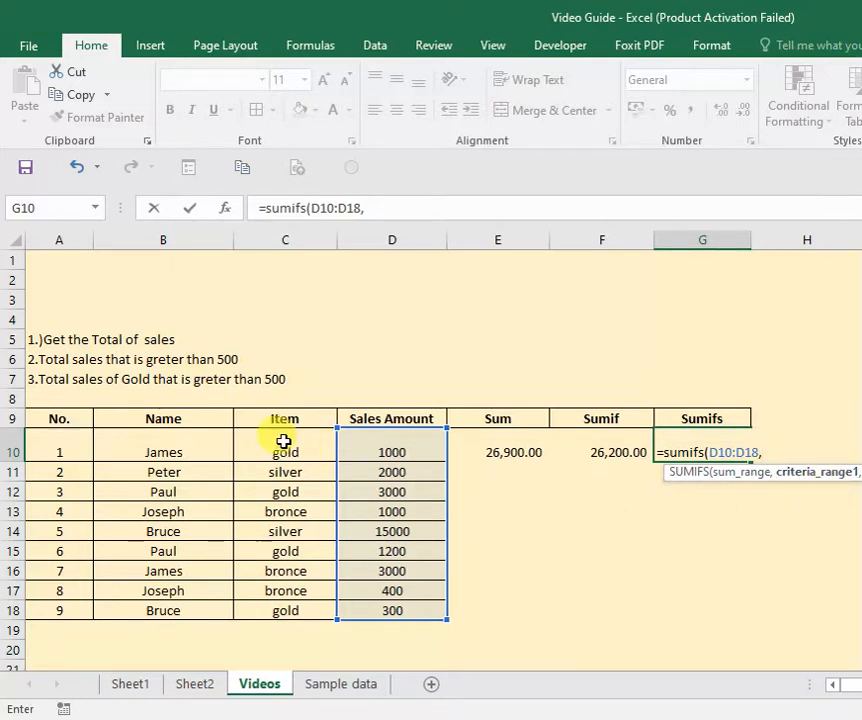
pyautogui.moveTo(293, 444); pyautogui.dragTo(297, 612)
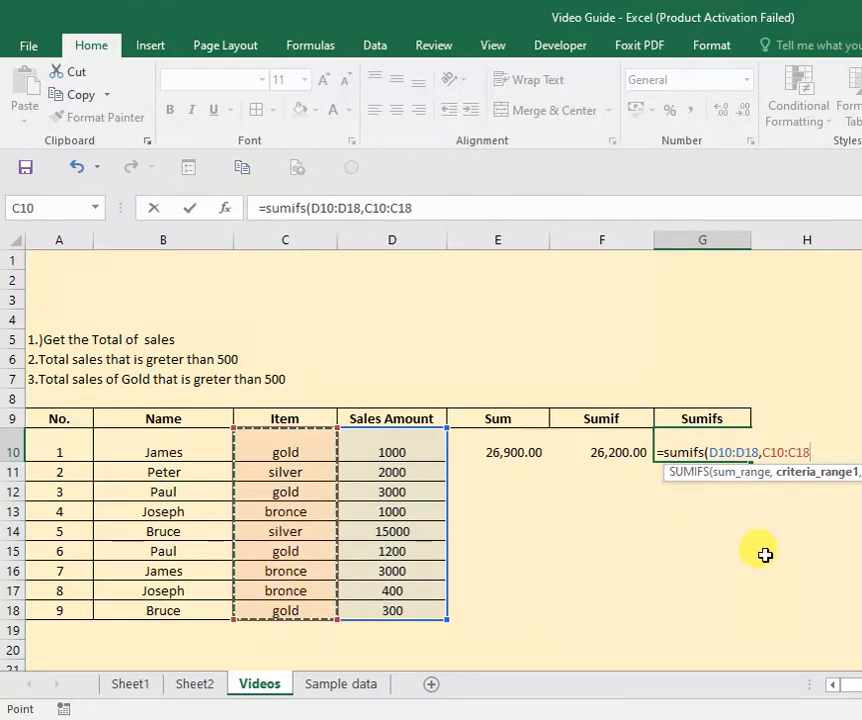
pyautogui.write(',')
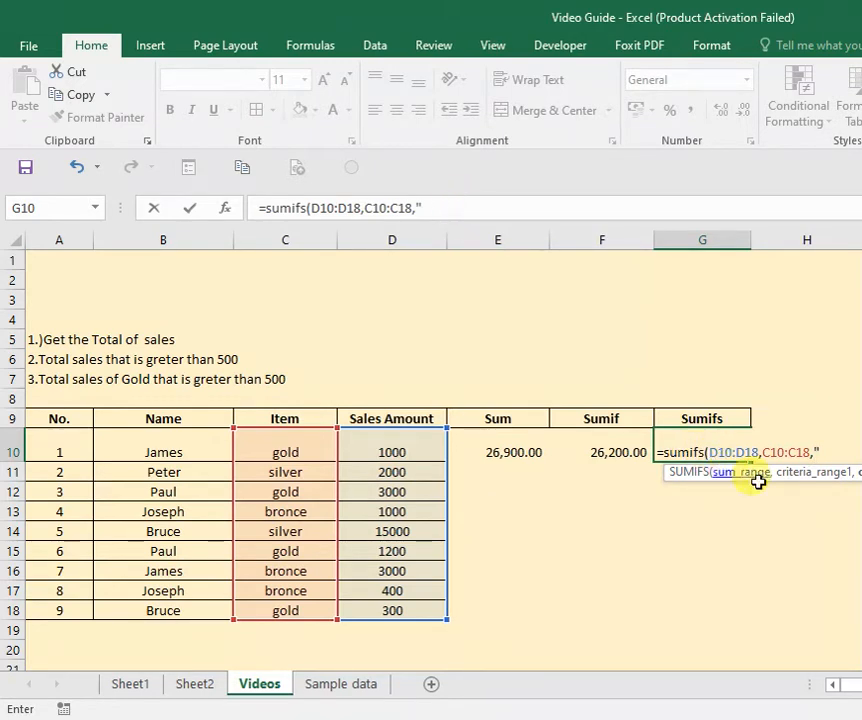
pyautogui.click(441, 212)
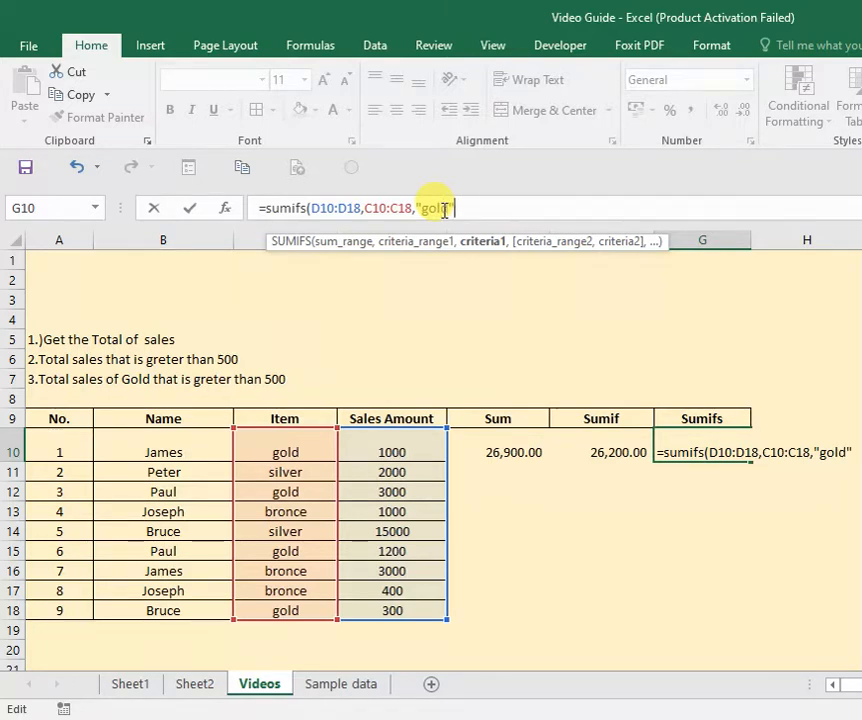
# Complete the SUMIFS formula in G10 with second criteria range D10:D18 and criterion ">500"
pyautogui.write(',')
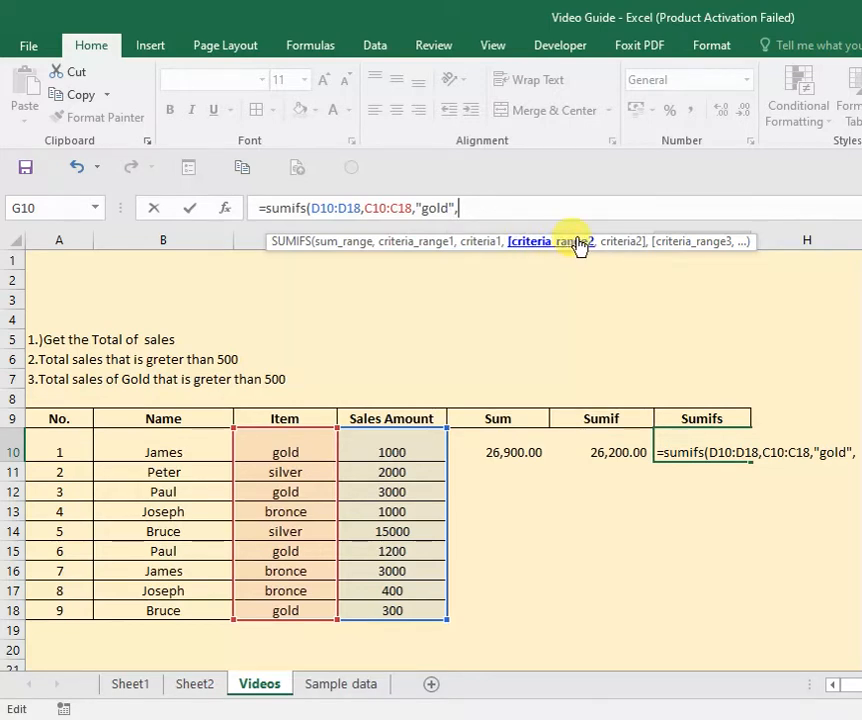
pyautogui.click(420, 443)
pyautogui.moveTo(420, 441); pyautogui.dragTo(426, 606)
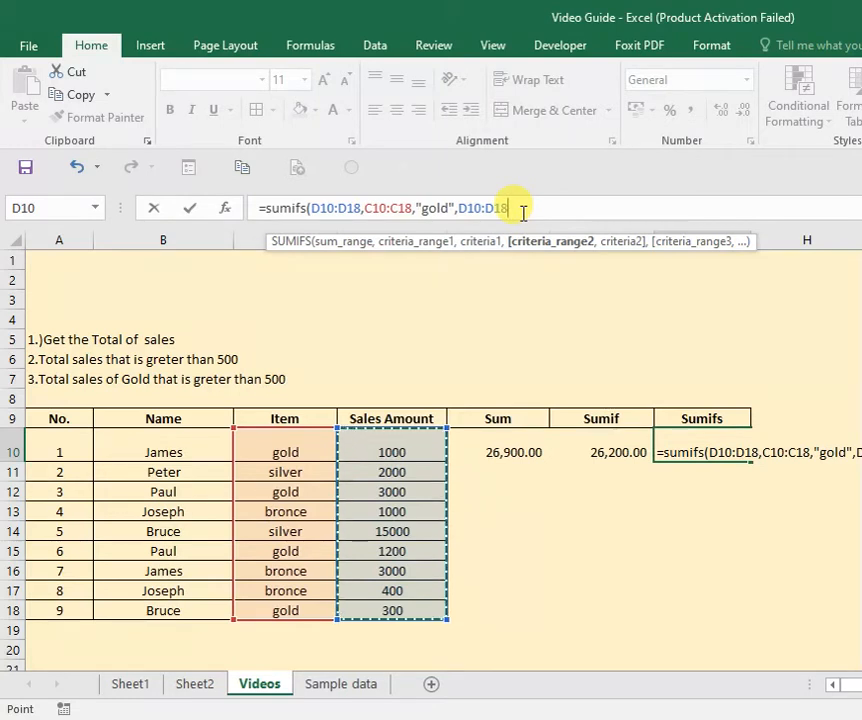
pyautogui.write(',">500')
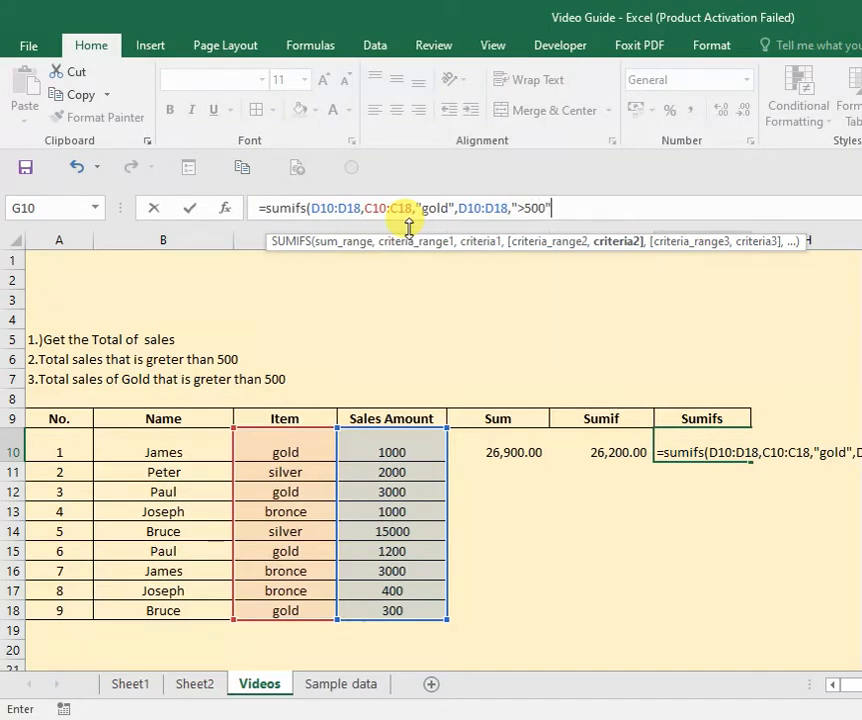
pyautogui.press('Return')
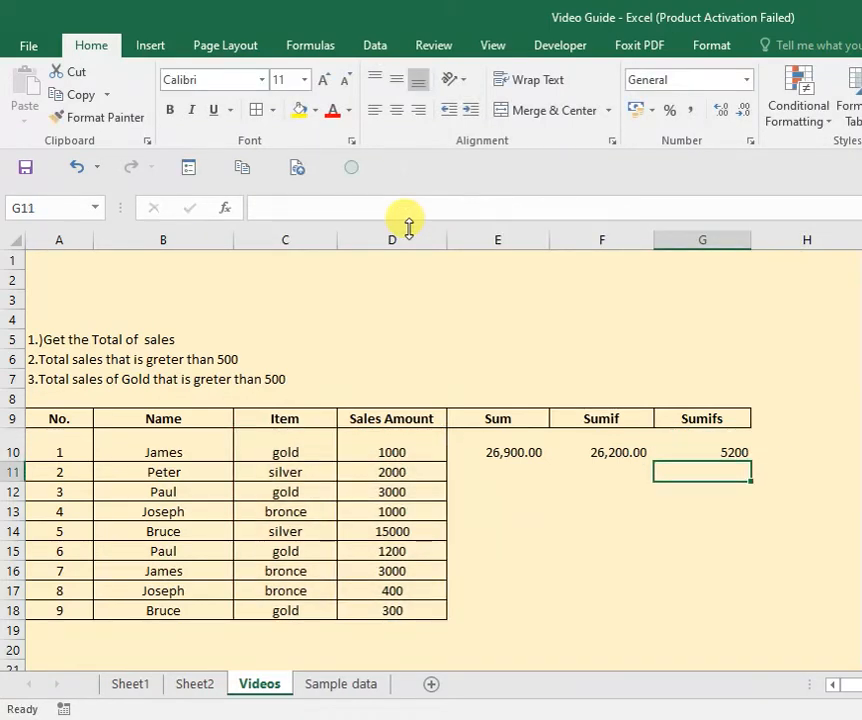
# Apply the comma number style to the SUMIFS result in G10 and compare it with the SUMIF result in F10
pyautogui.click(731, 452)
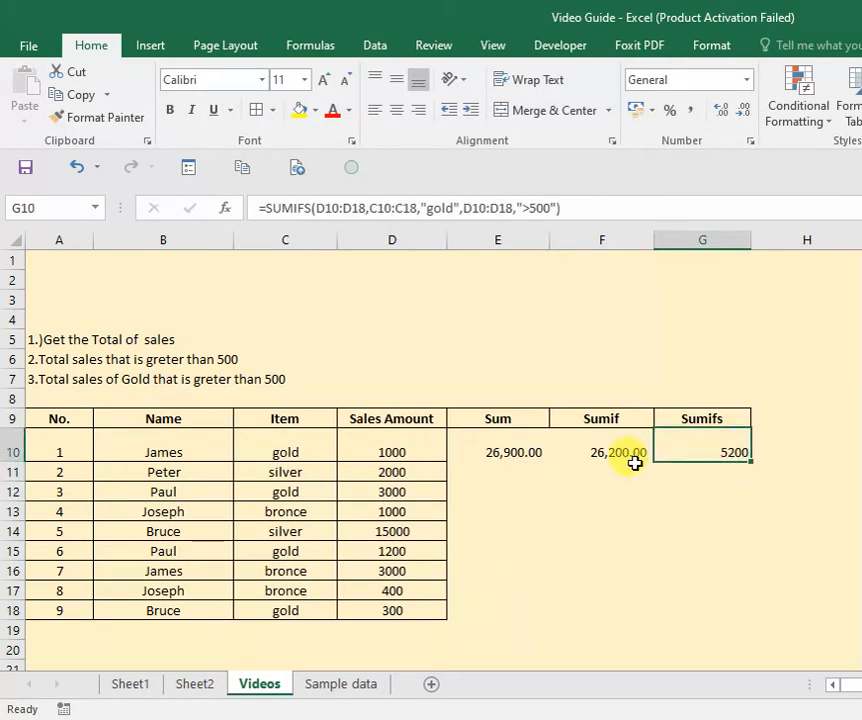
pyautogui.click(688, 111)
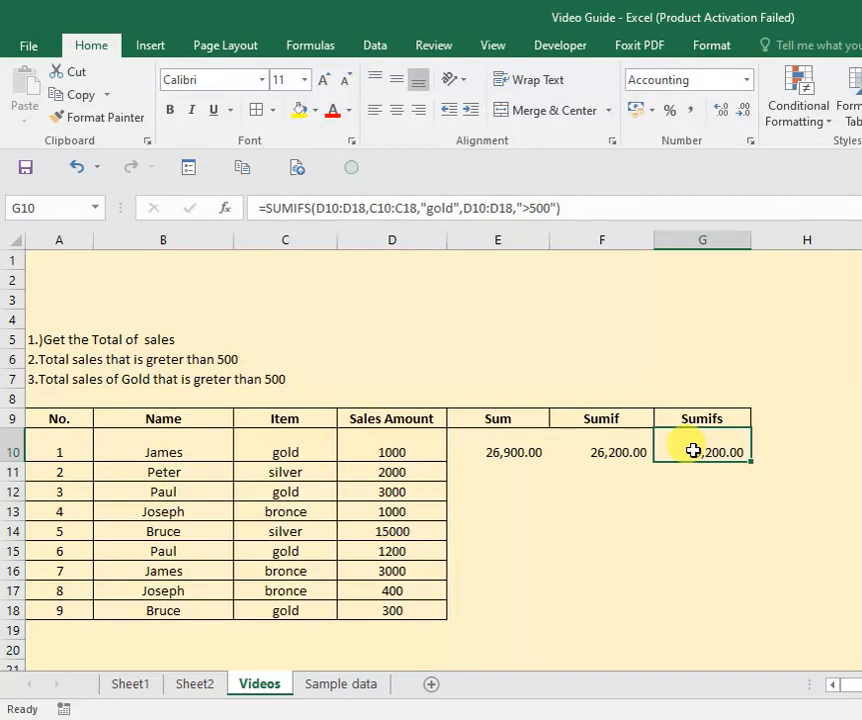
pyautogui.click(596, 454)
pyautogui.click(741, 451)
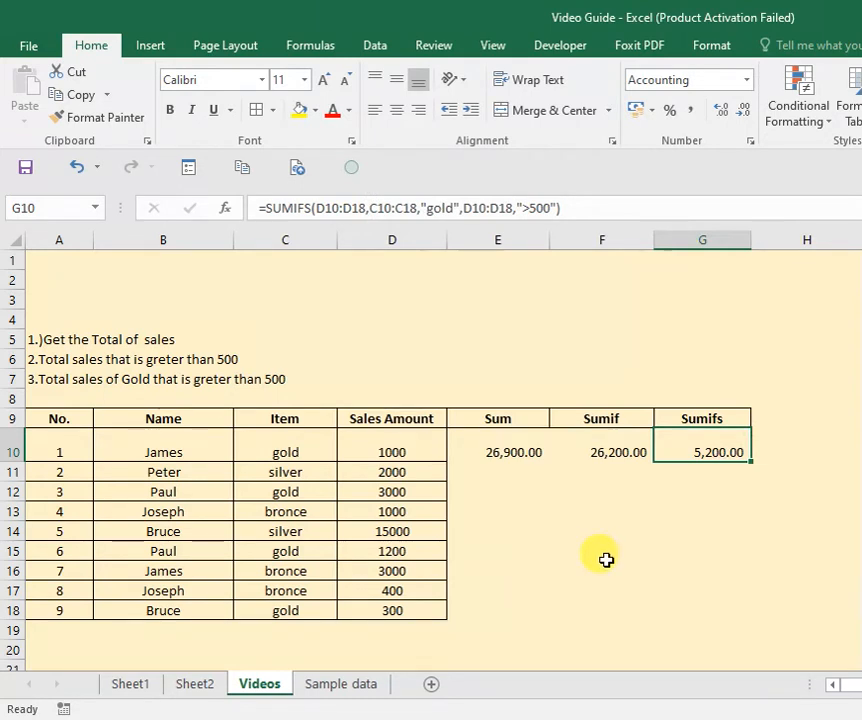
pyautogui.click(619, 457)
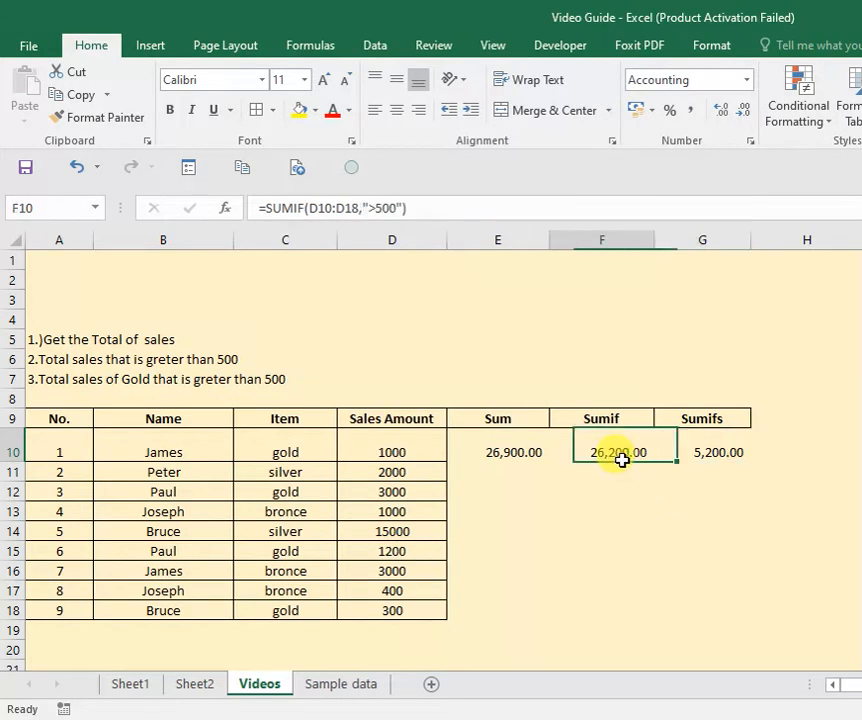
pyautogui.click(715, 453)
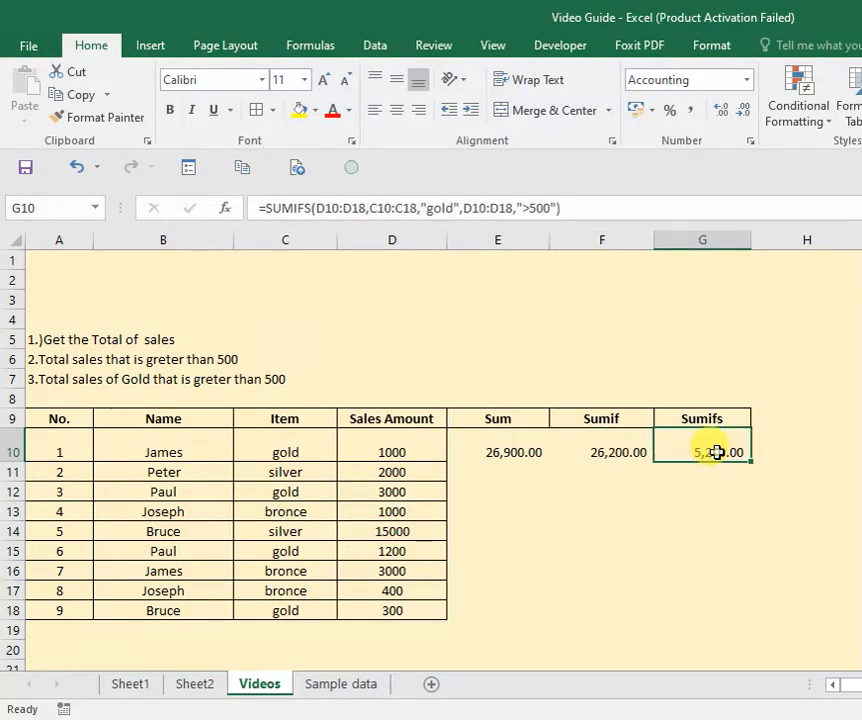
# Examine the item range C10:C18 and the sales range D10:D18 used by the SUMIFS formula in G10
pyautogui.doubleClick(717, 452)
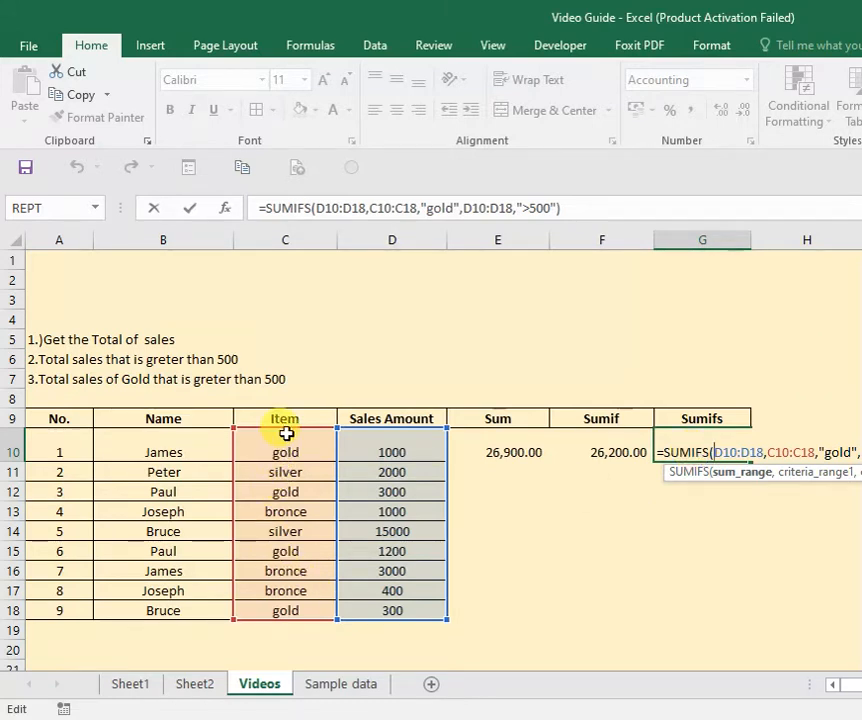
pyautogui.moveTo(286, 435); pyautogui.dragTo(284, 608)
pyautogui.moveTo(398, 440); pyautogui.dragTo(391, 605)
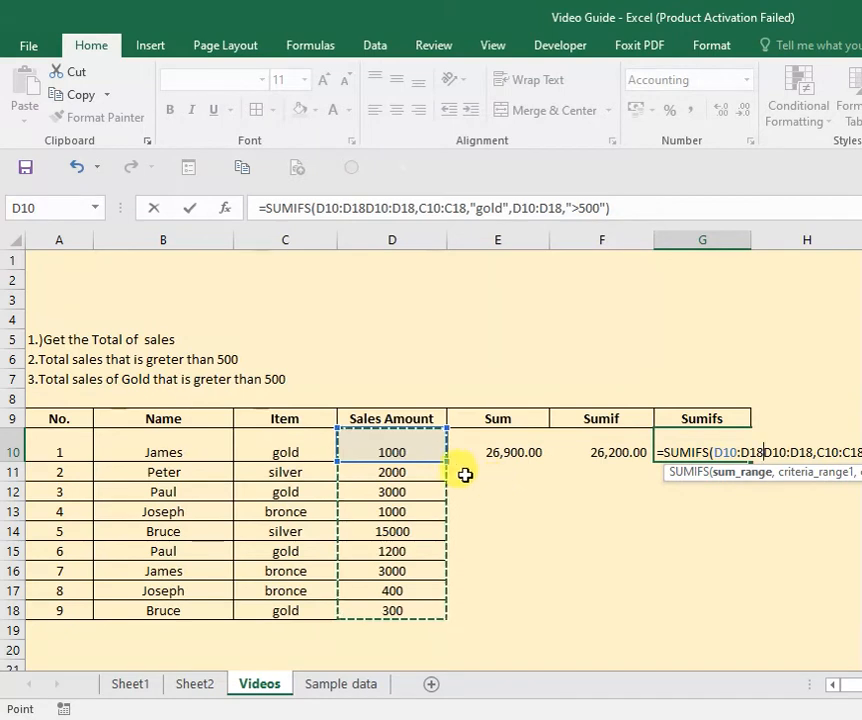
pyautogui.press('Escape')
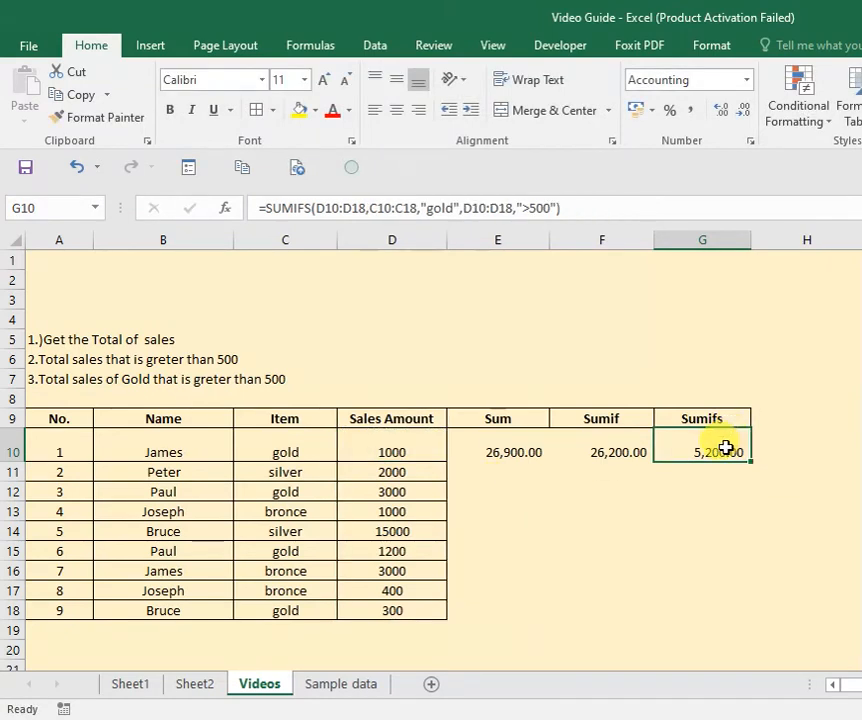
# Extend the first criteria range of G10's SUMIFS formula to C10:C20 and inspect the result of the mismatched ranges
pyautogui.click(419, 207)
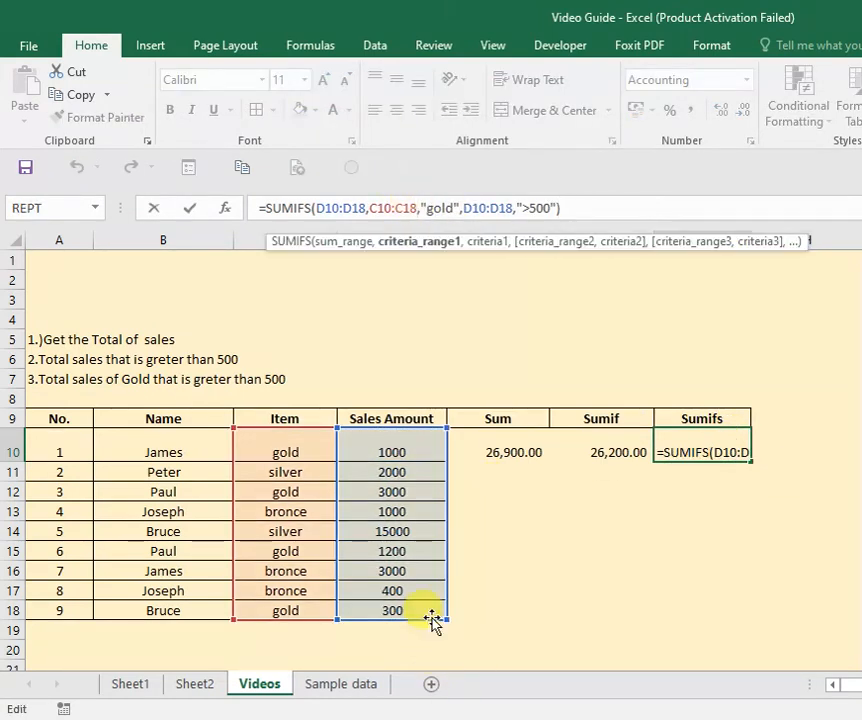
pyautogui.click(334, 621)
pyautogui.moveTo(334, 621); pyautogui.dragTo(331, 654)
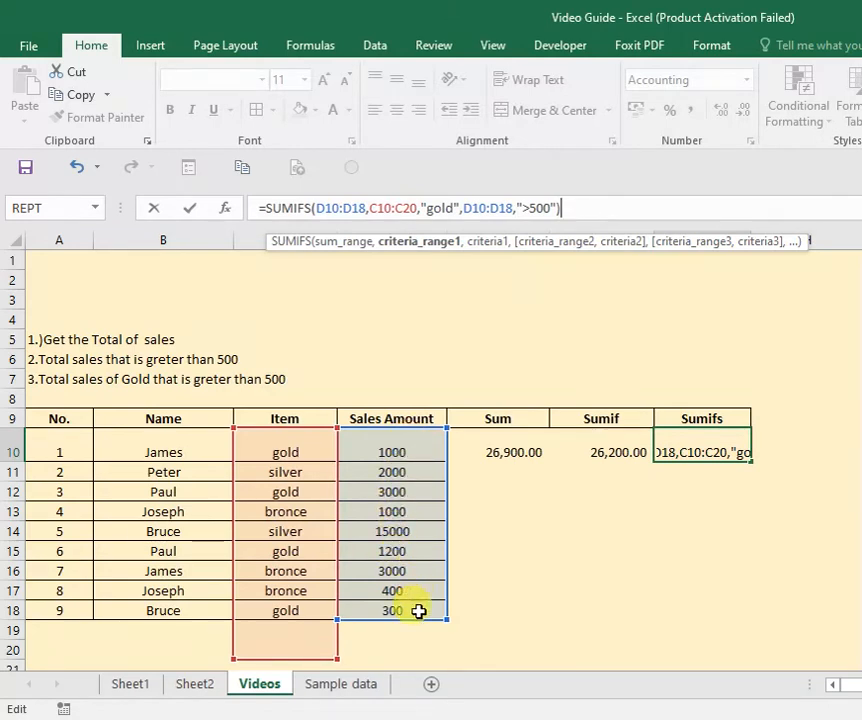
pyautogui.press('Return')
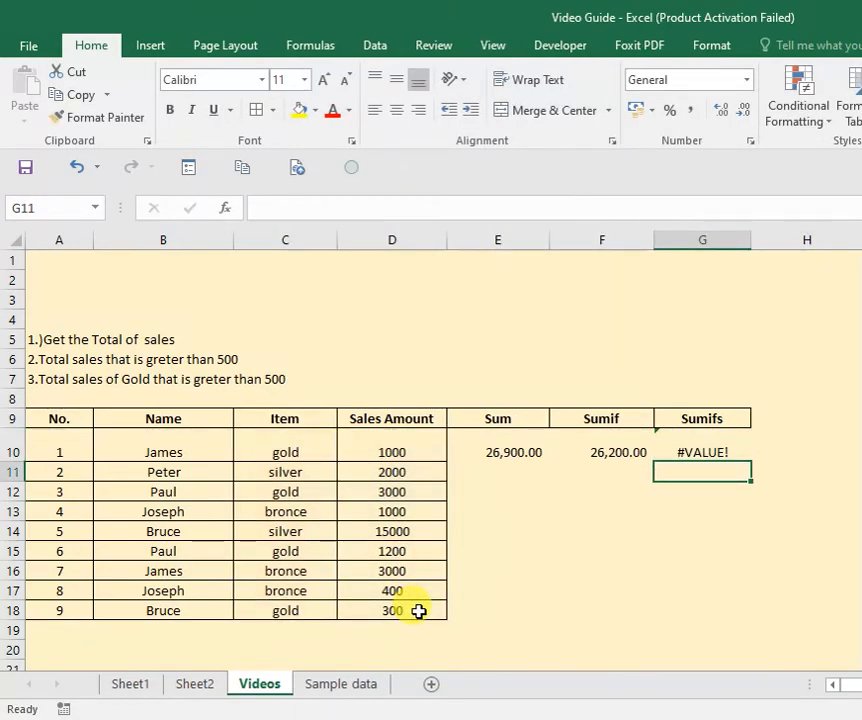
pyautogui.click(718, 448)
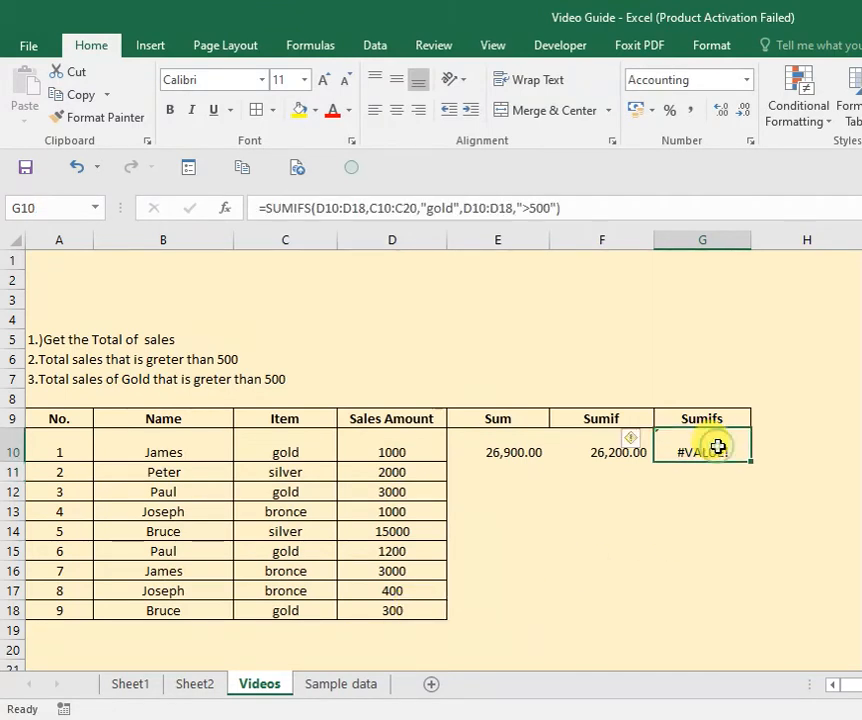
pyautogui.click(711, 509)
pyautogui.click(708, 455)
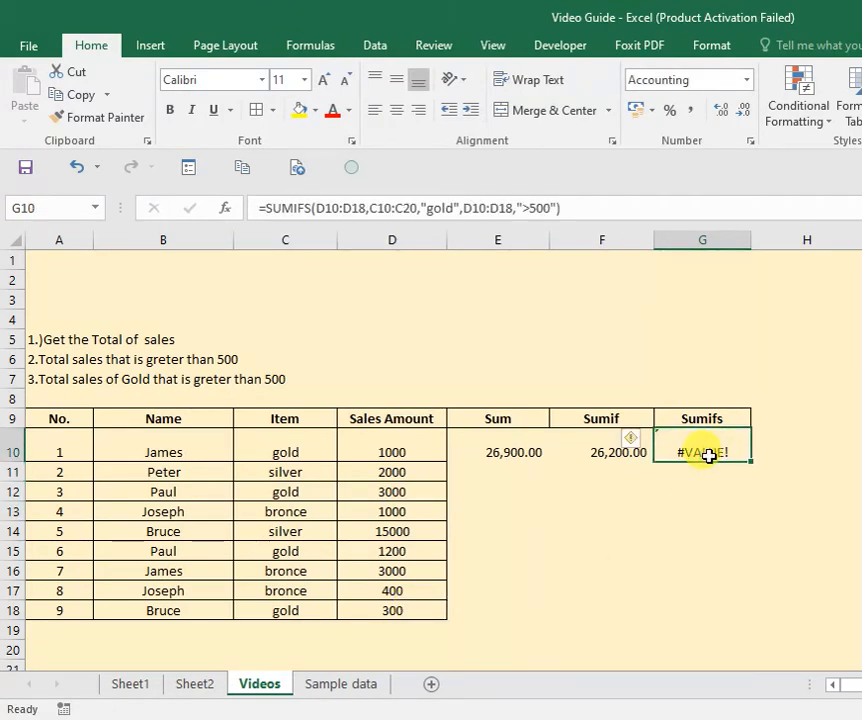
pyautogui.click(716, 506)
# Set the first criteria range of the SUMIFS formula in G10 to C10:C18, matching the sum range's rows
pyautogui.doubleClick(714, 450)
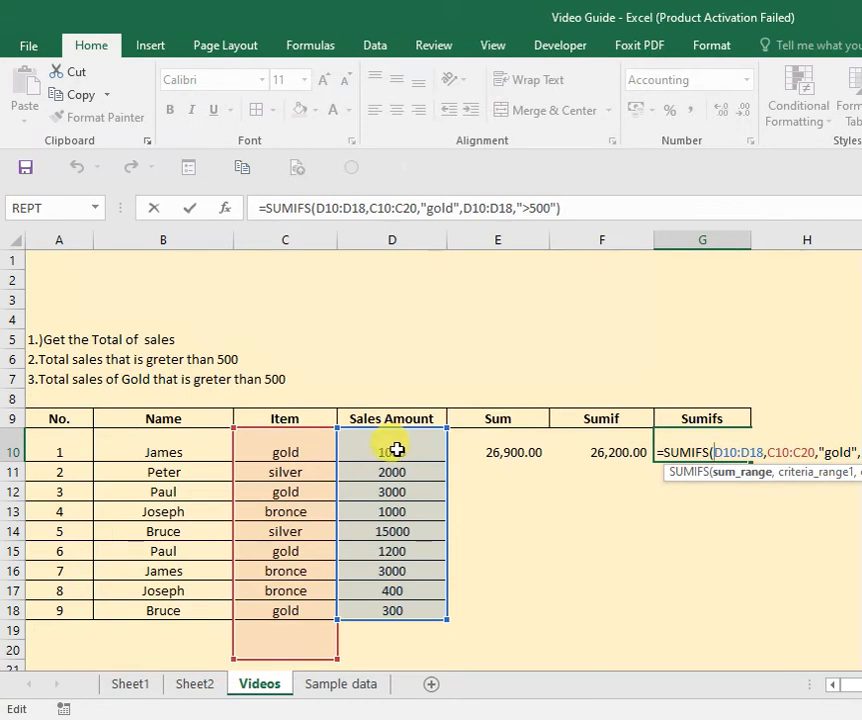
pyautogui.click(496, 208)
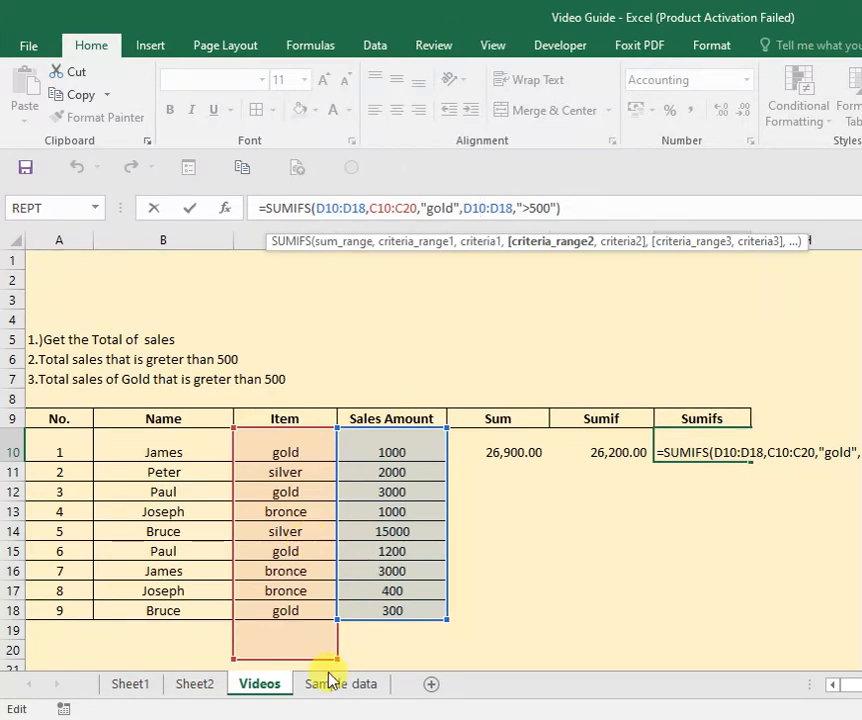
pyautogui.moveTo(338, 663); pyautogui.dragTo(338, 622)
pyautogui.press('Return')
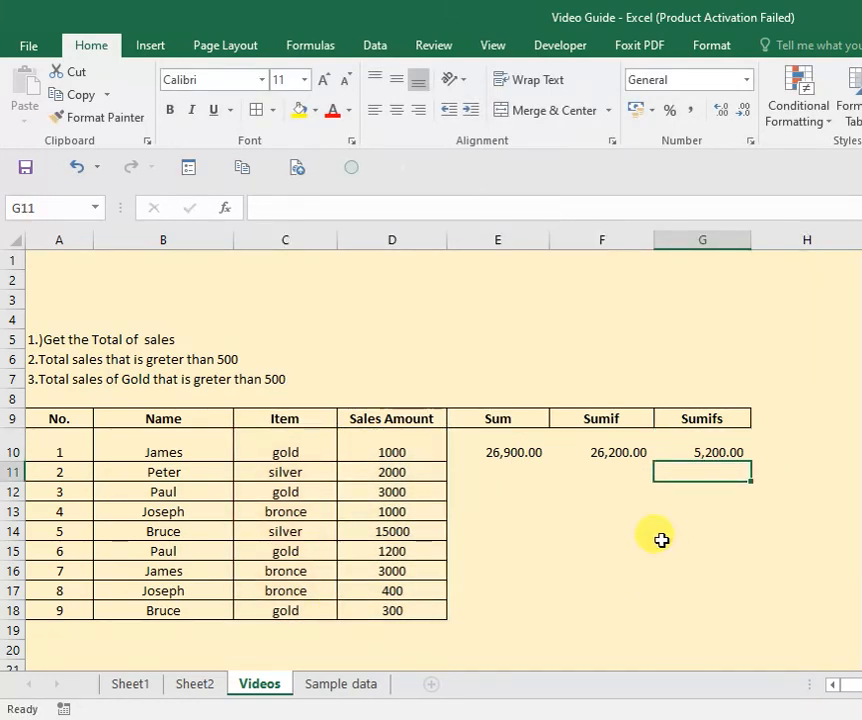
pyautogui.click(695, 441)
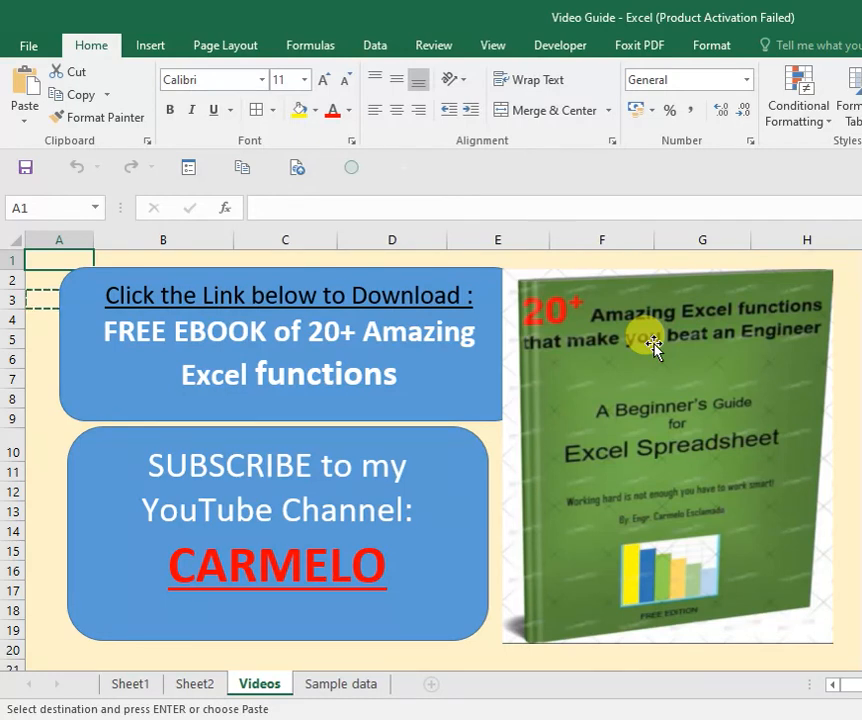
# Widen the blue subscribe box below the free e-book banner to make room for the full channel name
pyautogui.click(400, 552)
pyautogui.scroll(-3, 409, 557)
pyautogui.moveTo(477, 458); pyautogui.dragTo(489, 492)
pyautogui.scroll(3, 600, 540)
pyautogui.scroll(-2, 494, 489)
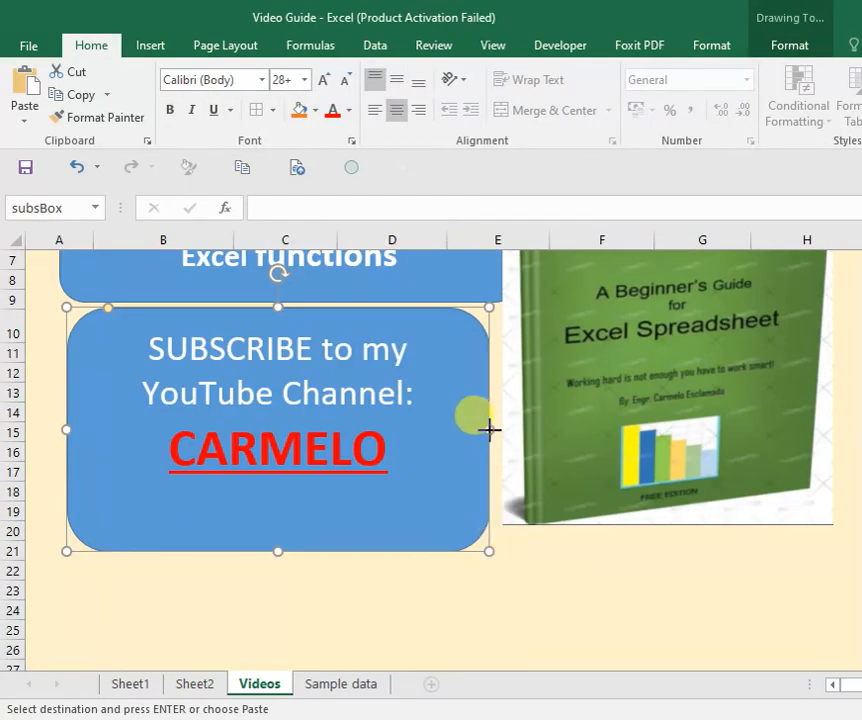
pyautogui.moveTo(491, 427); pyautogui.dragTo(517, 428)
pyautogui.scroll(2, 679, 519)
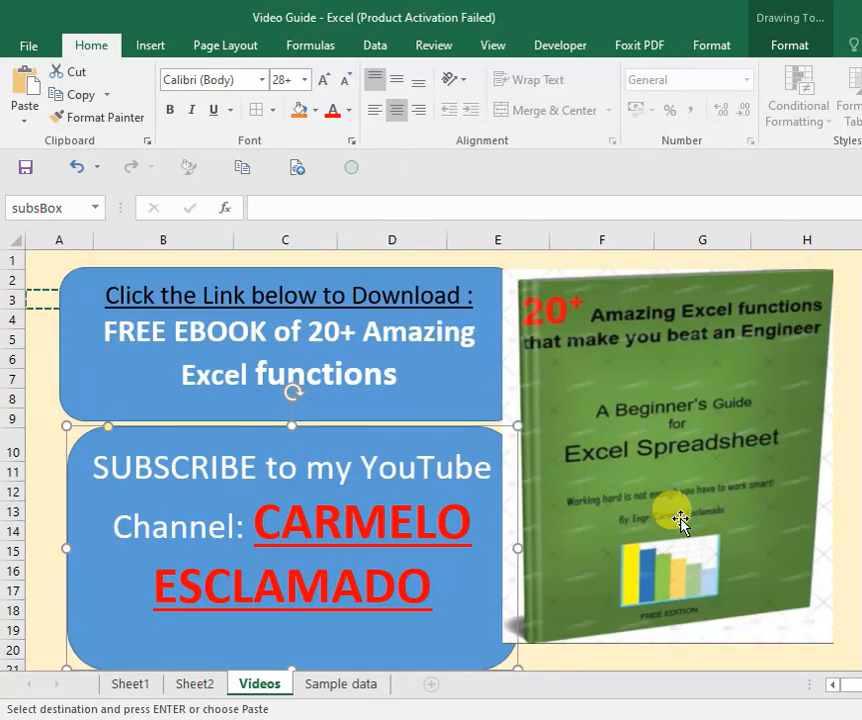